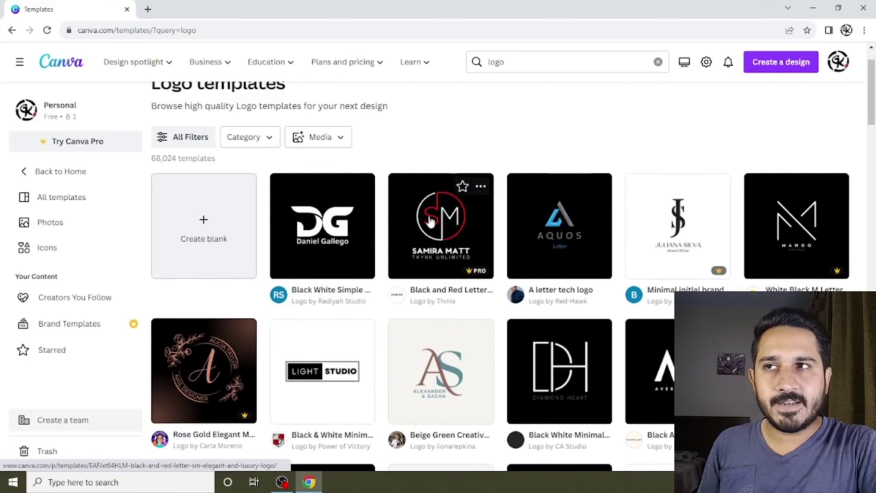
# Scroll through the 'logo' template results to browse the monogram and initial-letter designs.
pyautogui.scroll(-5, 207, 334)
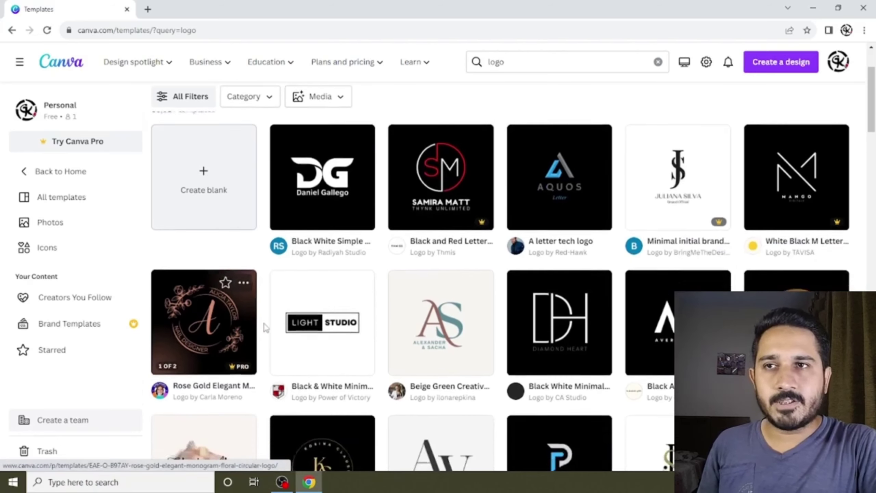
pyautogui.scroll(-7, 213, 333)
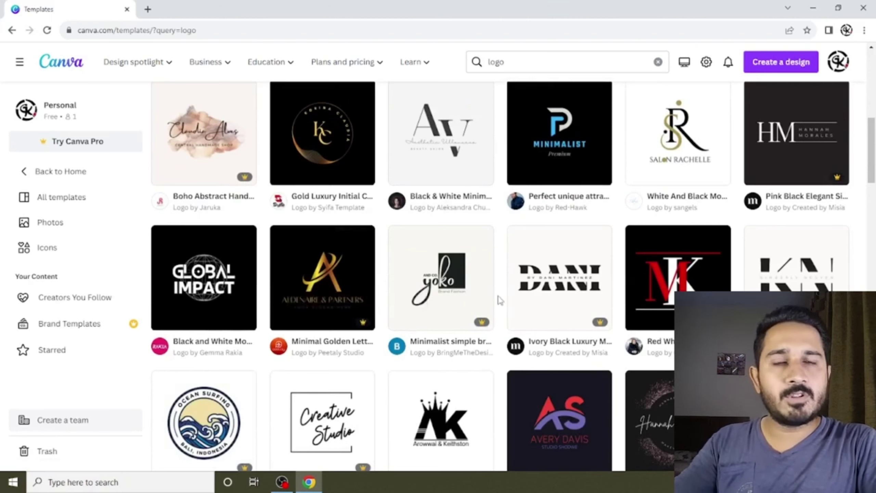
pyautogui.scroll(-5, 500, 300)
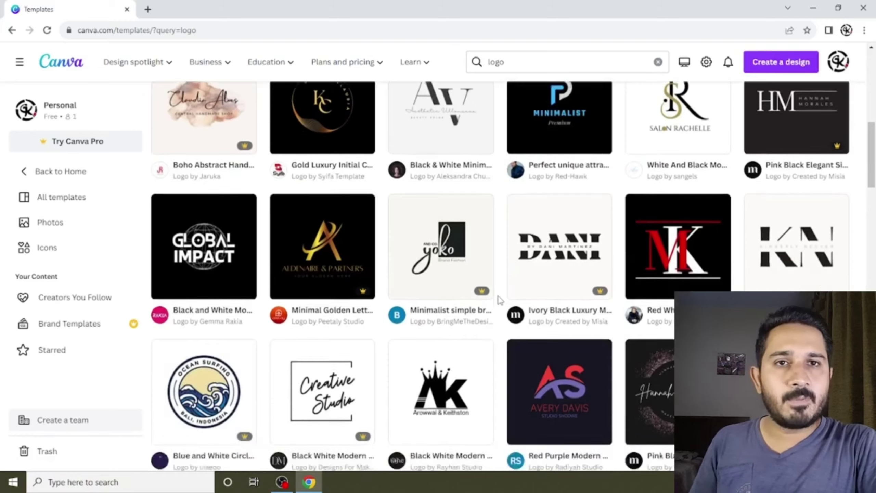
pyautogui.scroll(-8, 709, 285)
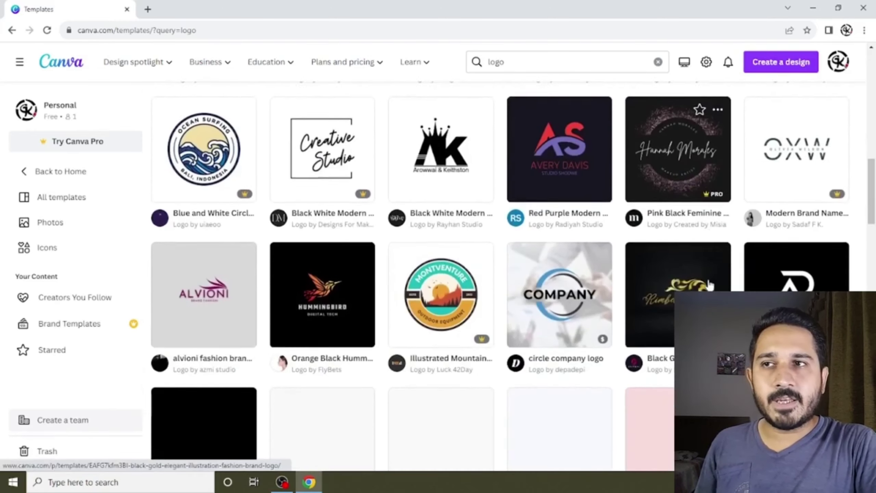
pyautogui.scroll(-3, 335, 282)
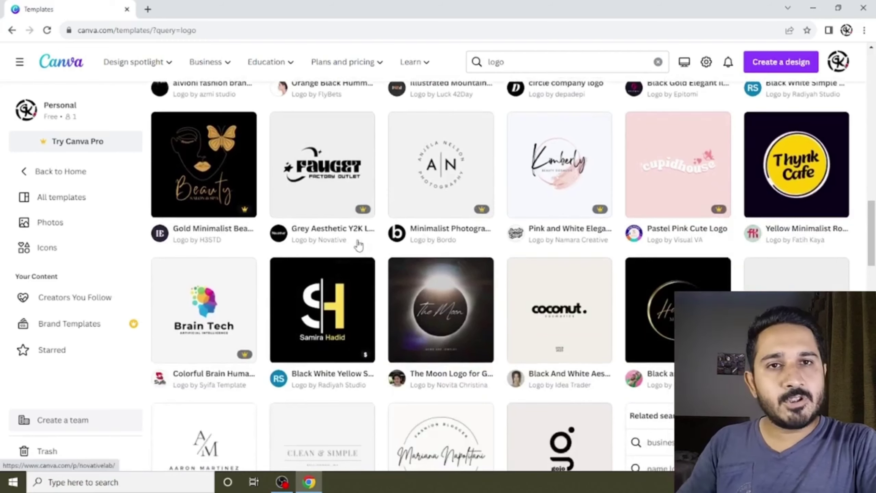
pyautogui.scroll(-2, 358, 245)
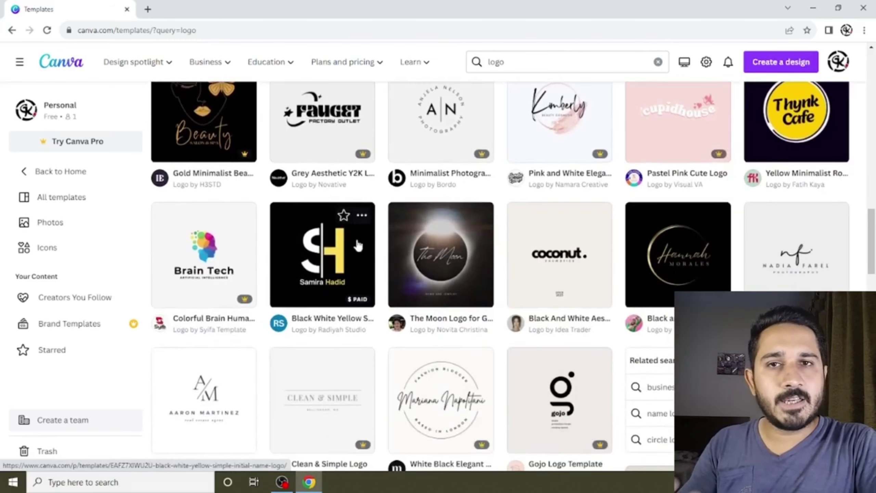
pyautogui.scroll(-12, 358, 245)
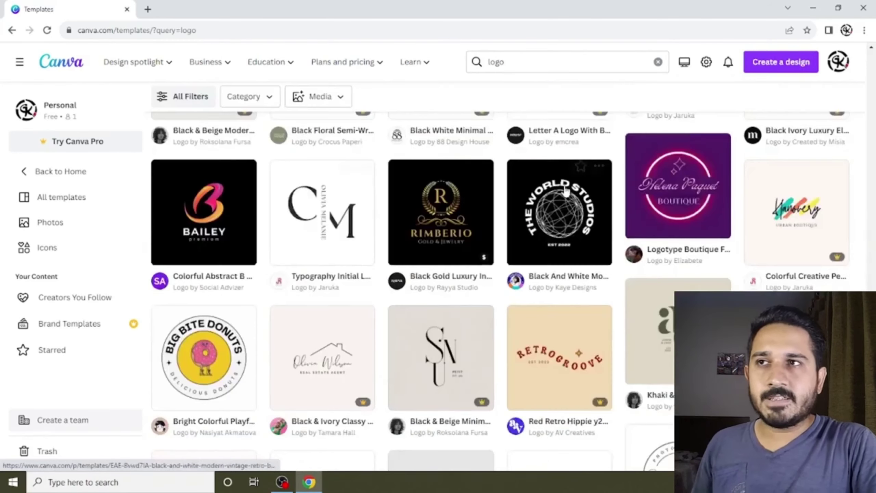
# Open the CM typography logo template as a new editable design.
pyautogui.scroll(1, 337, 218)
pyautogui.click(337, 217)
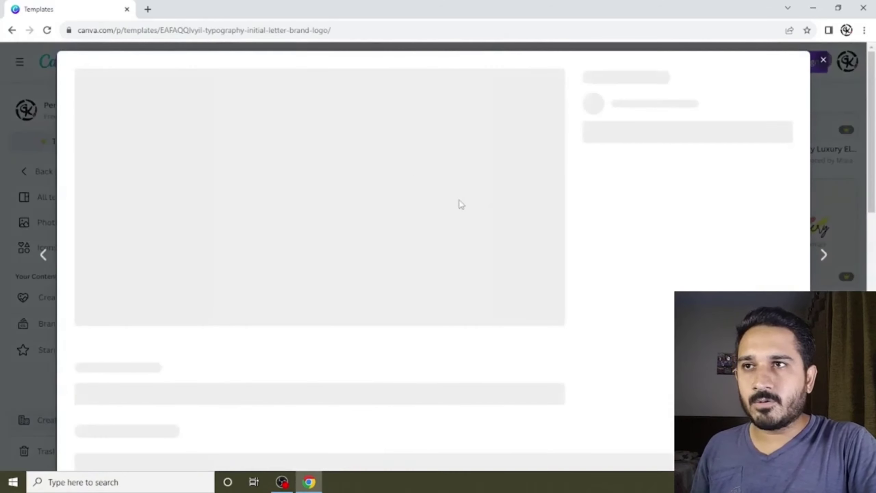
pyautogui.click(445, 151)
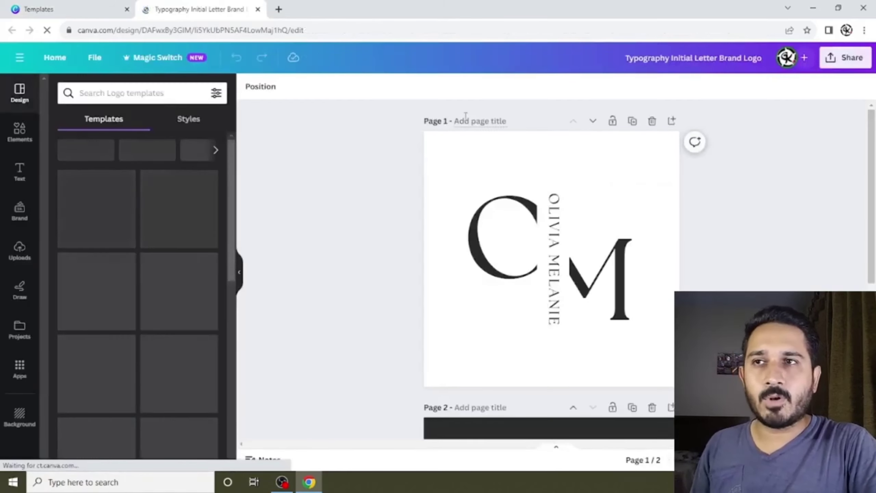
# Apply the KN Black Elegant Modern Name Initials Monogram template to page 1.
pyautogui.click(496, 223)
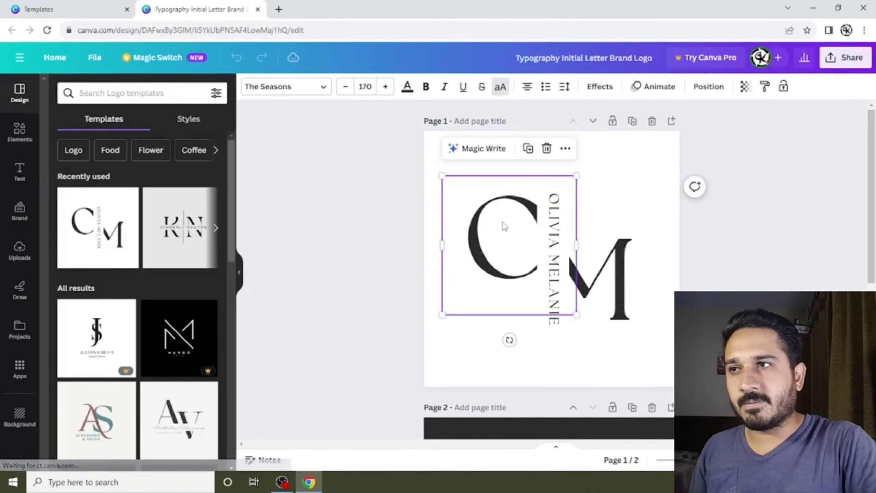
pyautogui.scroll(-5, 158, 218)
pyautogui.scroll(5, 158, 218)
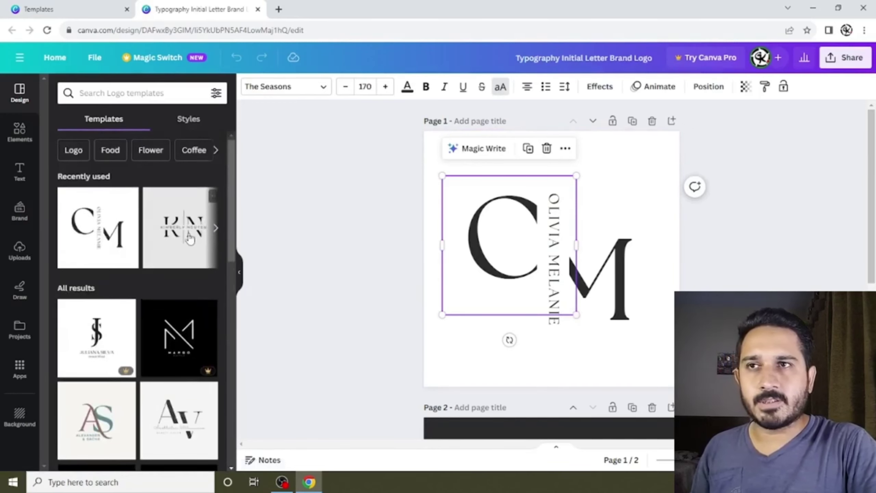
pyautogui.click(189, 238)
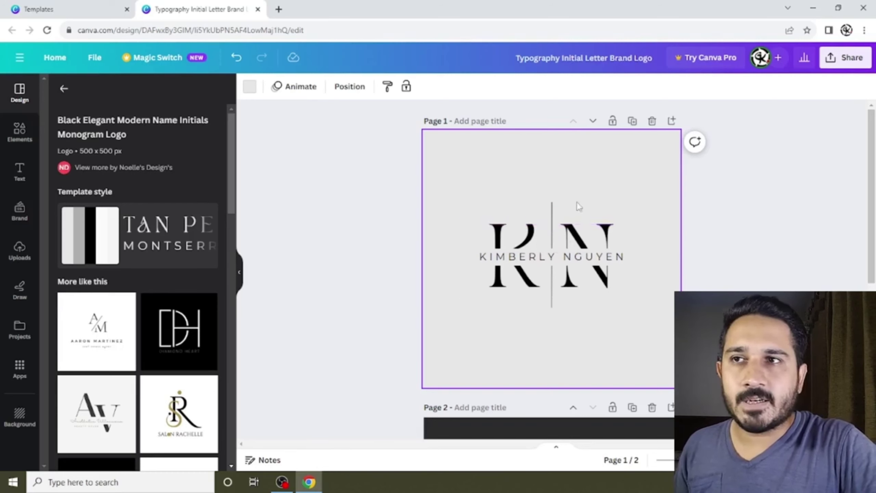
# Try editing the name text and KN initials on the monogram, then deselect.
pyautogui.doubleClick(521, 256)
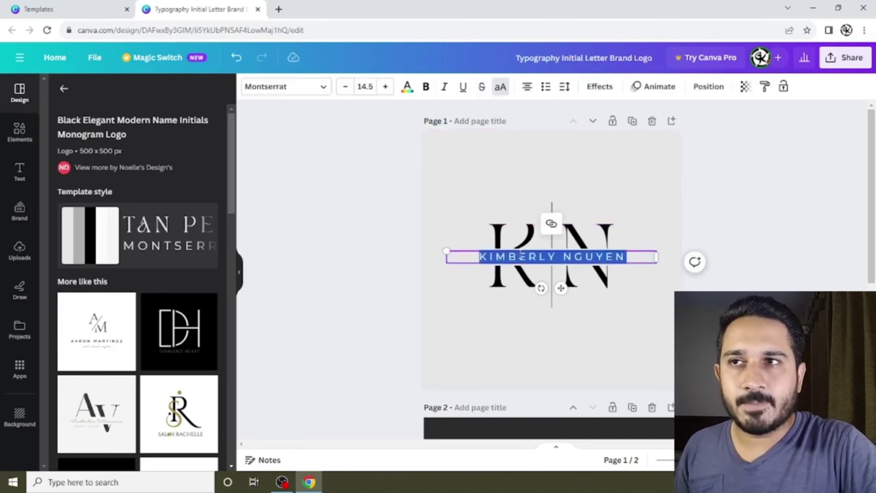
pyautogui.click(618, 234)
pyautogui.click(617, 234)
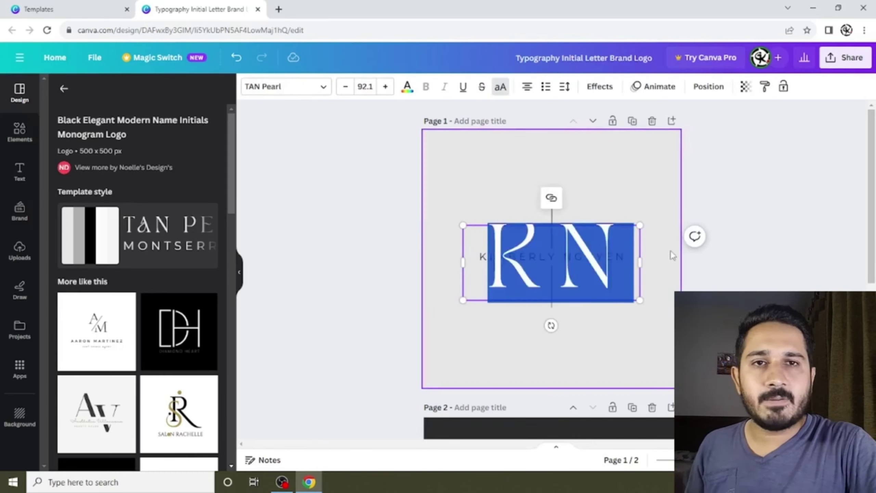
pyautogui.click(669, 250)
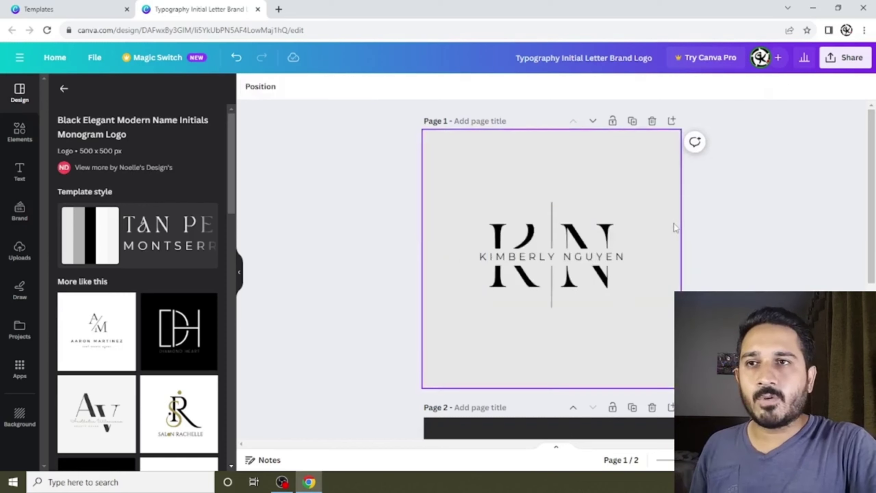
# Delete the dark CM logo page and add a blank second page.
pyautogui.scroll(-8, 673, 225)
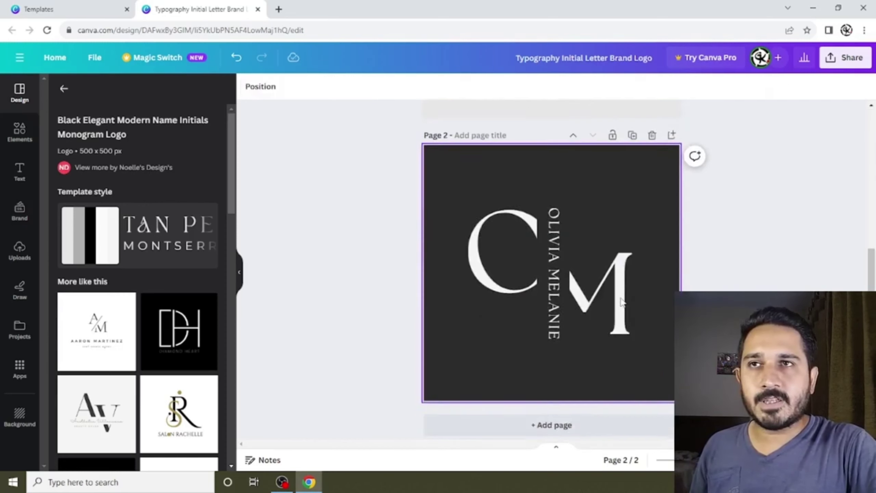
pyautogui.click(582, 184)
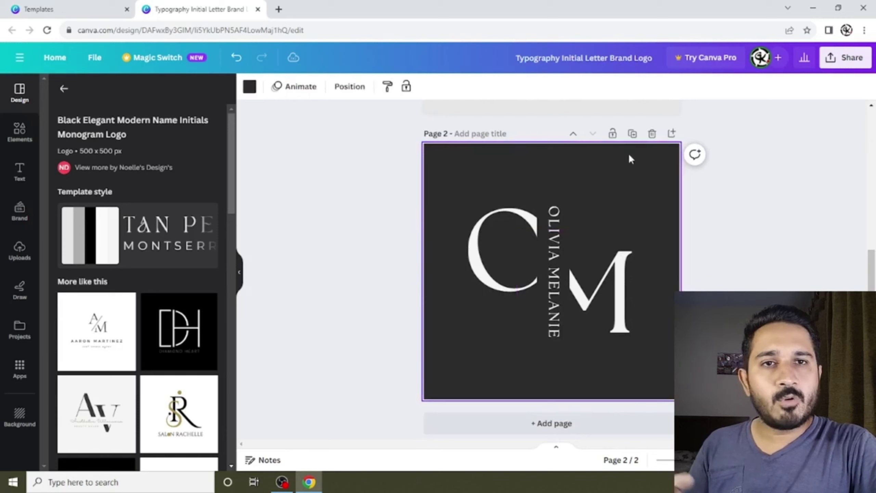
pyautogui.click(658, 135)
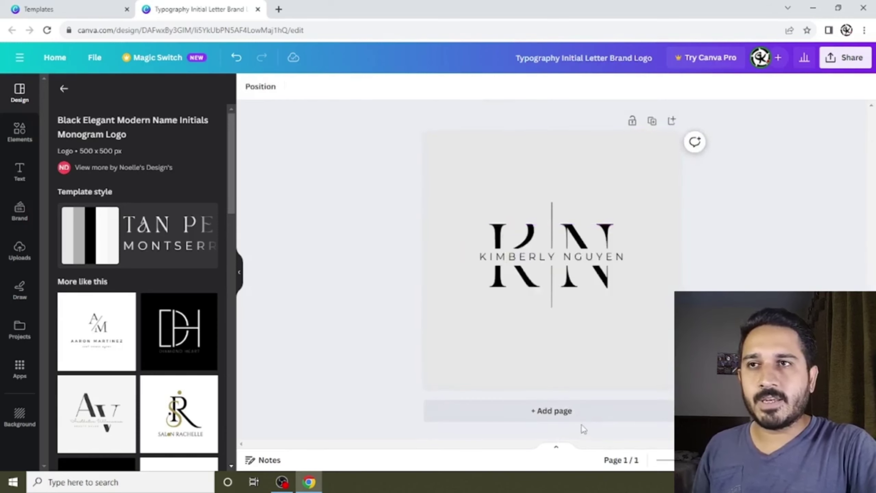
pyautogui.click(577, 409)
pyautogui.scroll(5, 612, 237)
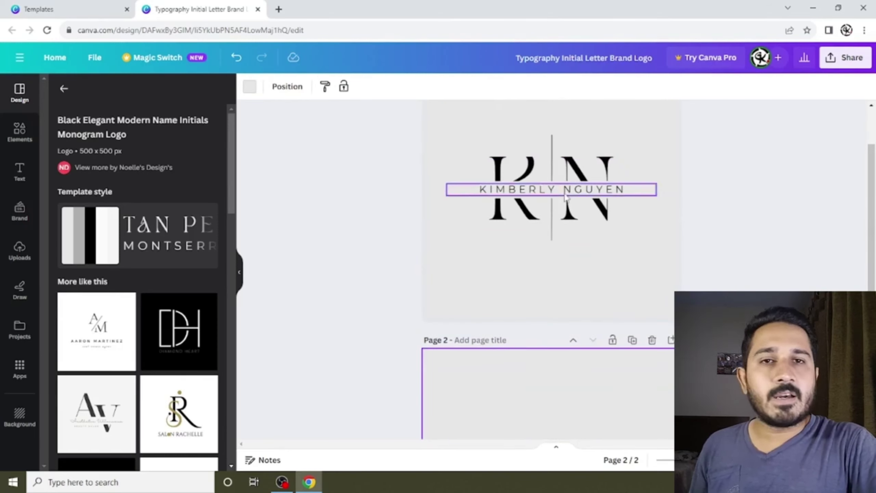
# Set page 2's background to black from Document colors.
pyautogui.scroll(2, 566, 196)
pyautogui.click(559, 222)
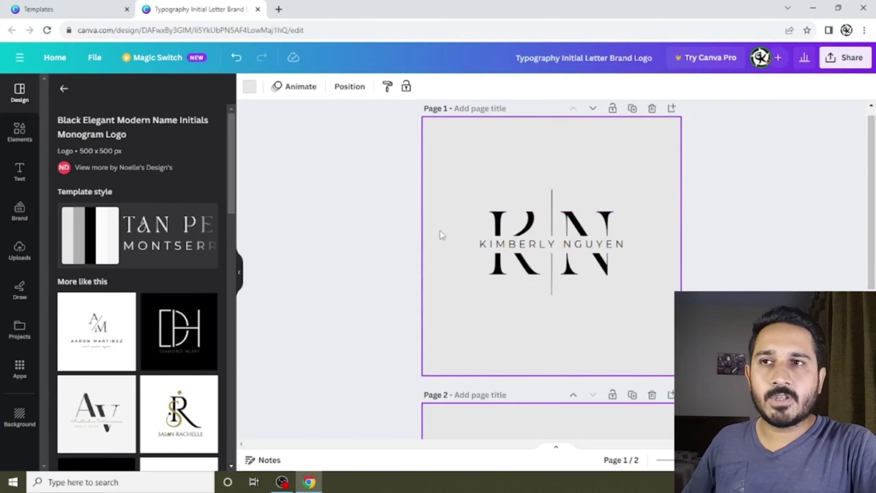
pyautogui.scroll(-3, 482, 310)
pyautogui.click(250, 86)
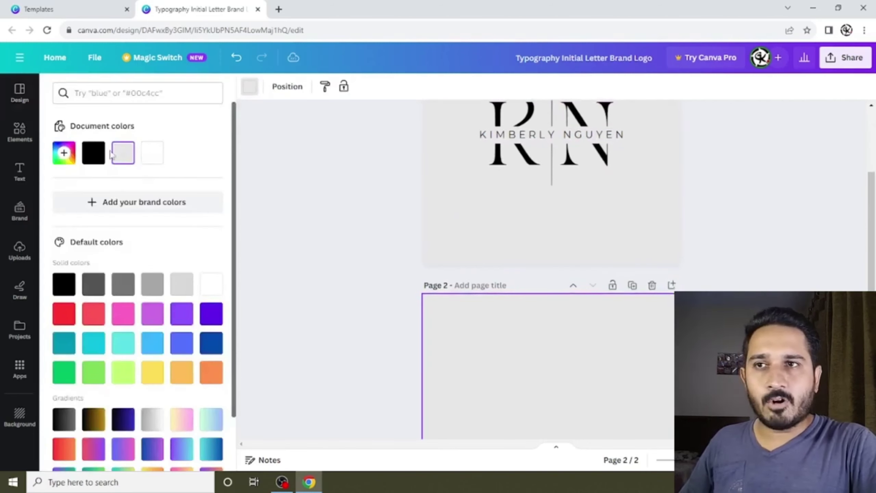
pyautogui.click(93, 153)
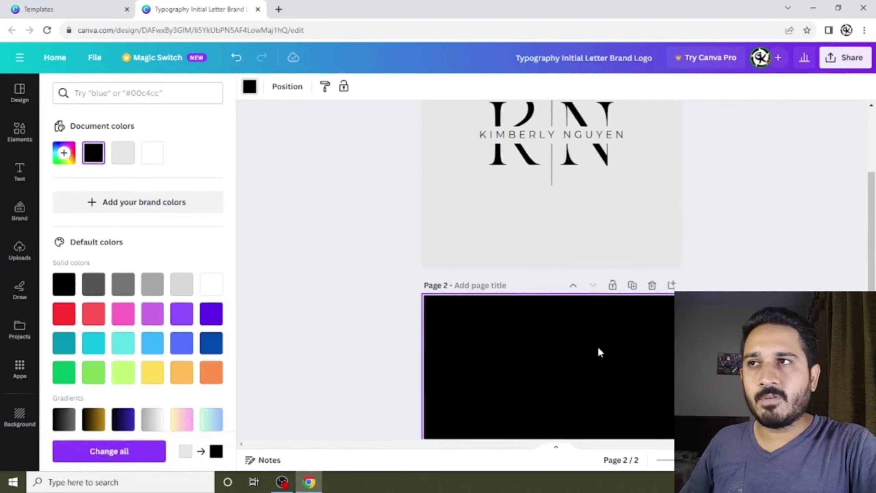
pyautogui.click(20, 170)
# Add a heading text box reading 'G' to page 2, undoing an extra heading box.
pyautogui.click(99, 218)
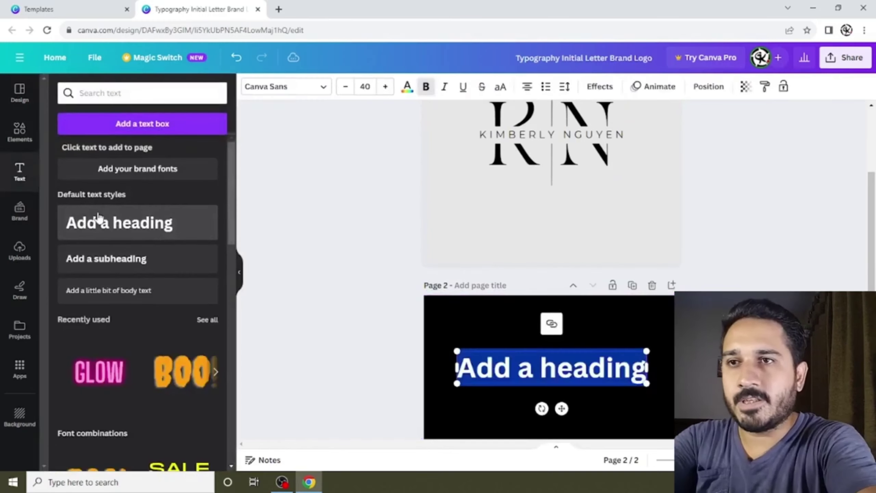
pyautogui.write('G')
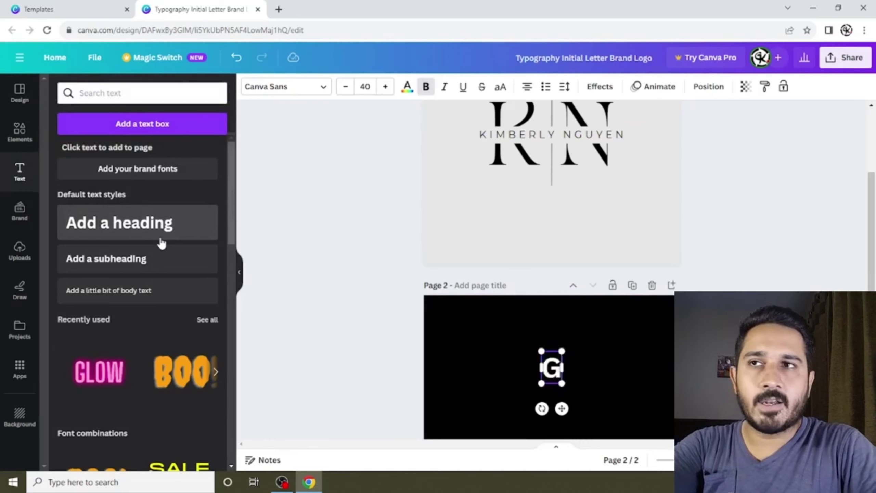
pyautogui.scroll(2, 549, 203)
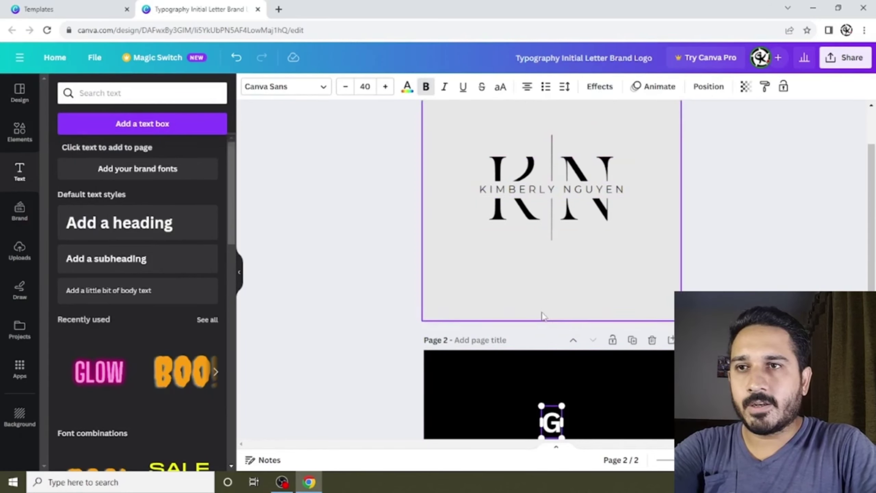
pyautogui.scroll(-2, 541, 311)
pyautogui.click(170, 224)
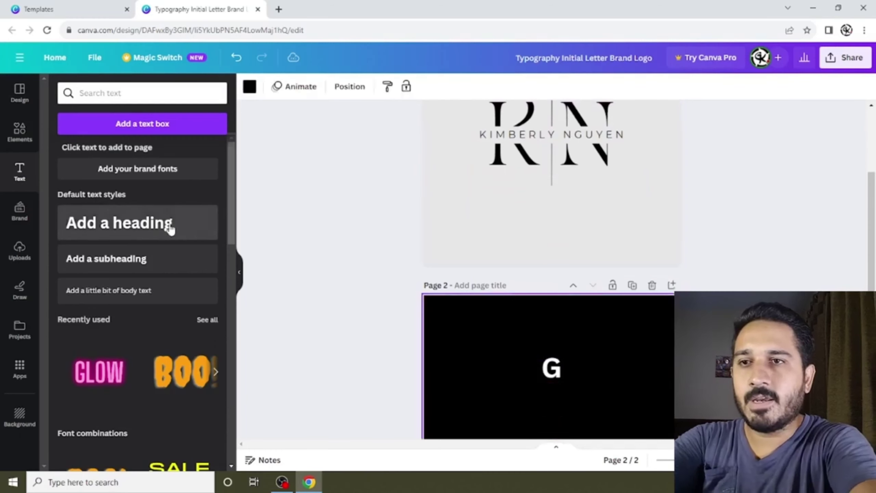
pyautogui.hotkey('ctrl', 'z')
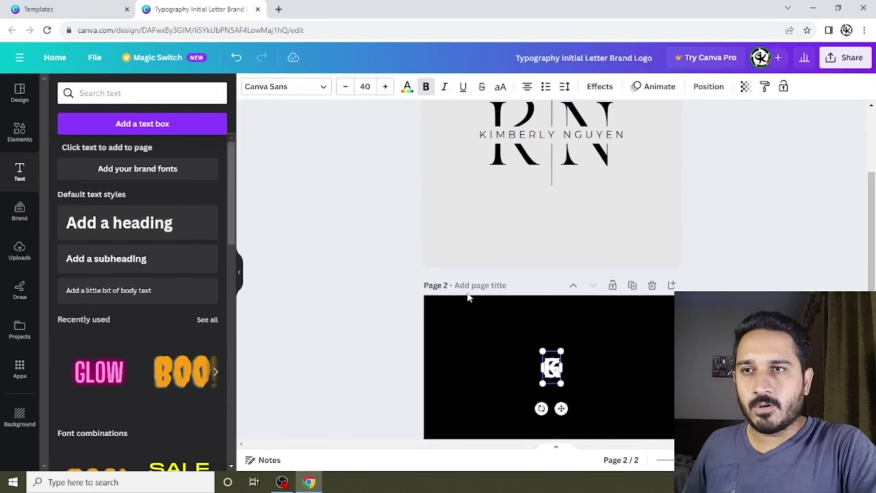
# Add a 'K' beside the G on the same baseline and select both letters.
pyautogui.click(564, 374)
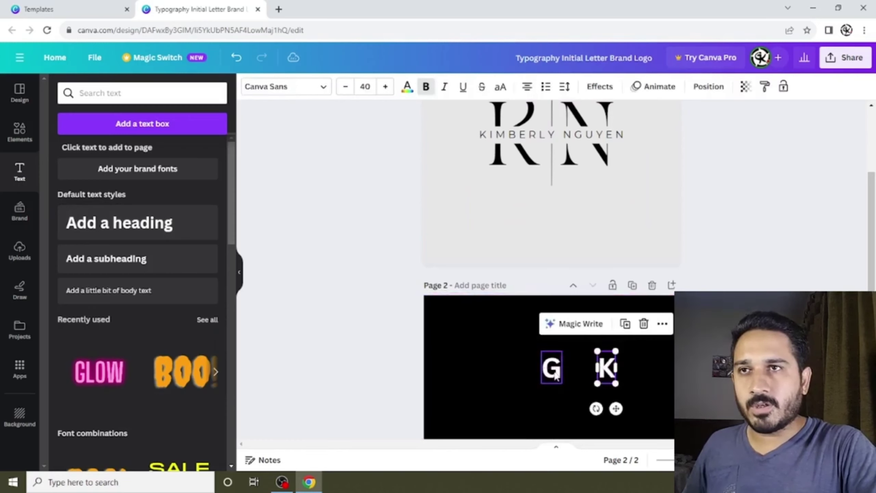
pyautogui.scroll(-5, 561, 305)
pyautogui.click(552, 204)
pyautogui.moveTo(552, 203); pyautogui.dragTo(517, 246)
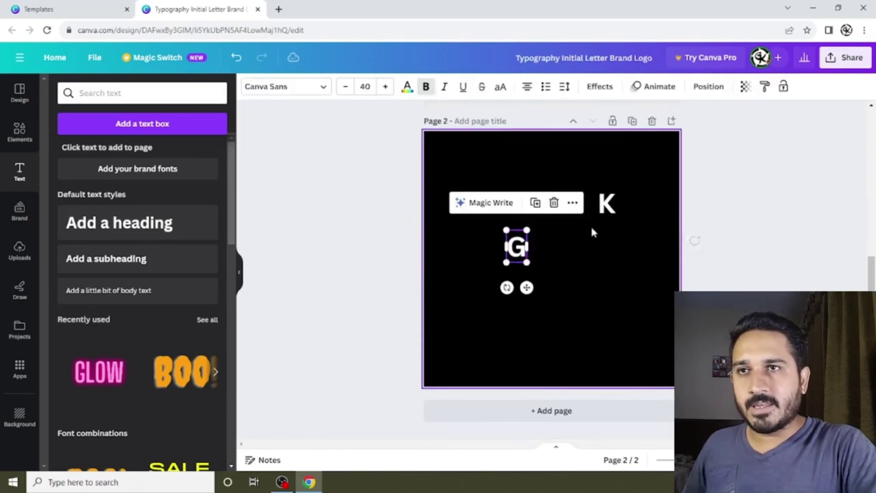
pyautogui.click(610, 215)
pyautogui.moveTo(610, 215); pyautogui.dragTo(564, 257)
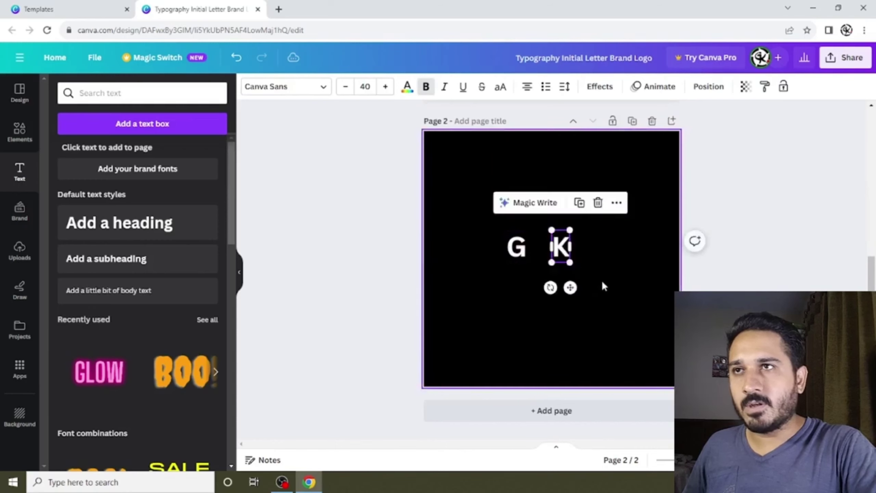
pyautogui.moveTo(626, 283); pyautogui.dragTo(490, 222)
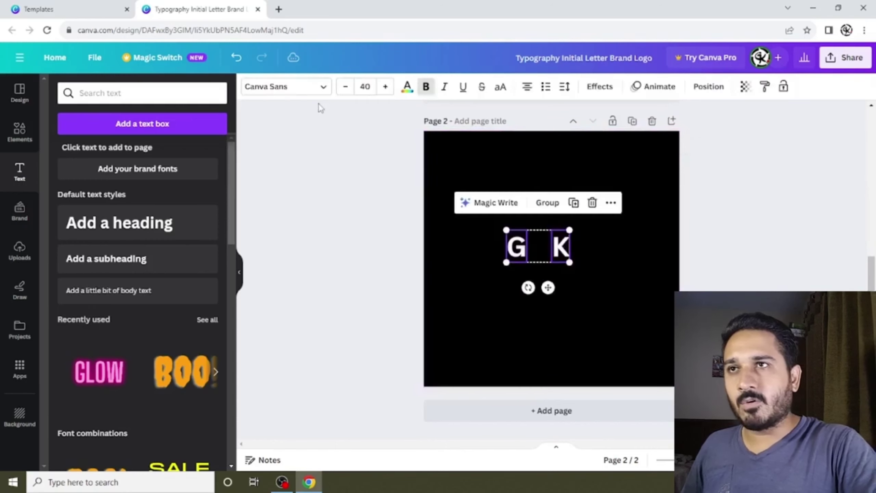
# Enlarge the G and K to font size 150 and line them up side by side.
pyautogui.click(366, 86)
pyautogui.write('15')
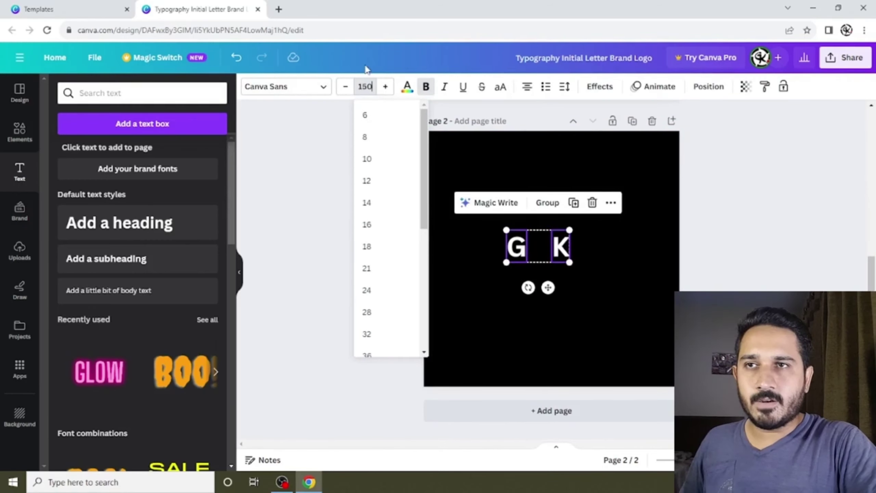
pyautogui.press('Return')
pyautogui.click(578, 292)
pyautogui.moveTo(577, 292); pyautogui.dragTo(606, 262)
pyautogui.moveTo(545, 297); pyautogui.dragTo(544, 257)
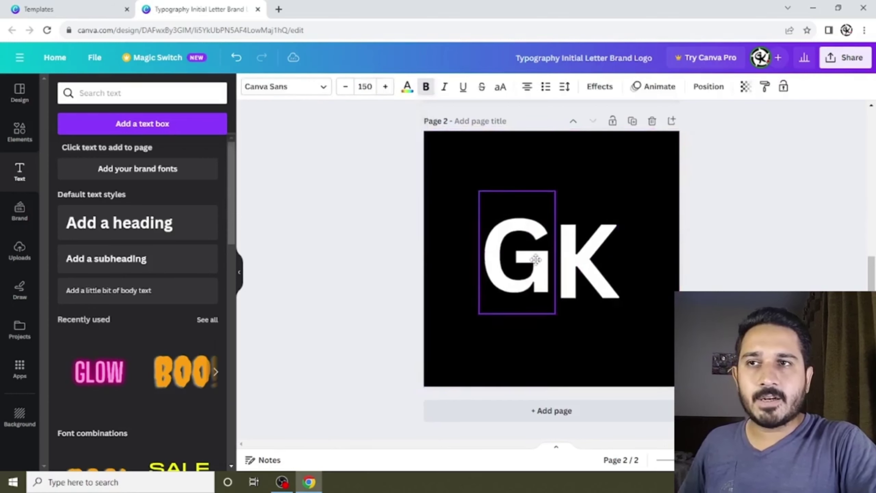
pyautogui.click(654, 282)
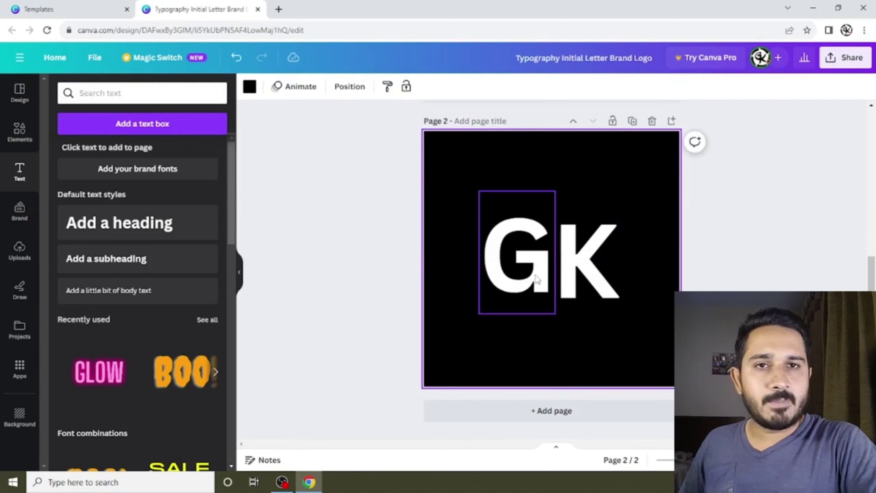
pyautogui.moveTo(537, 276); pyautogui.dragTo(537, 282)
pyautogui.scroll(3, 626, 294)
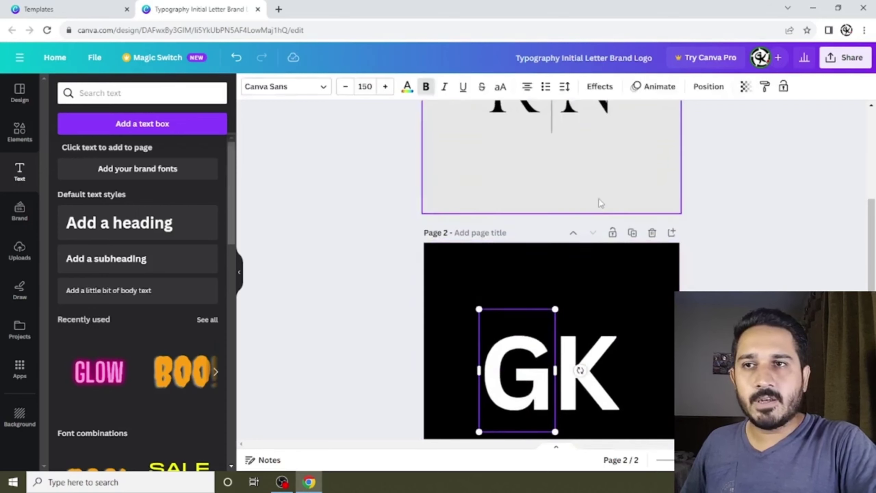
pyautogui.scroll(3, 598, 200)
pyautogui.scroll(-3, 651, 381)
# Set both letters in the TAN Pearl font and adjust their spacing.
pyautogui.moveTo(640, 395); pyautogui.dragTo(459, 307)
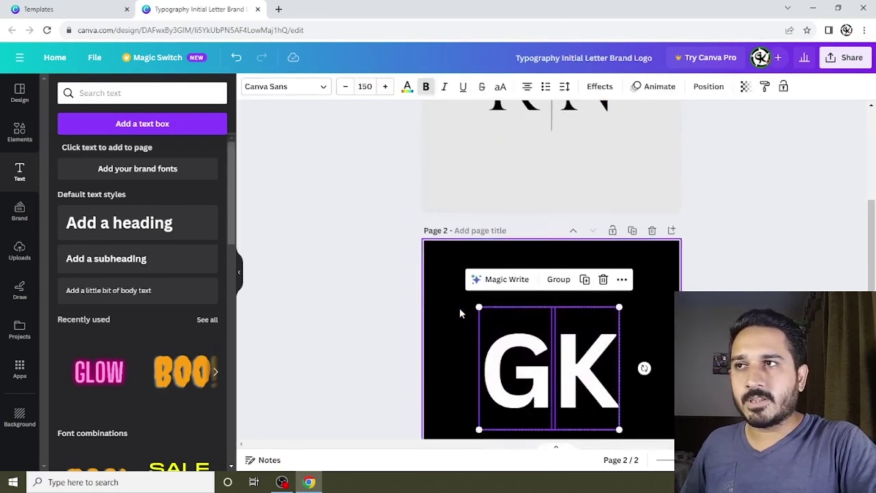
pyautogui.click(324, 87)
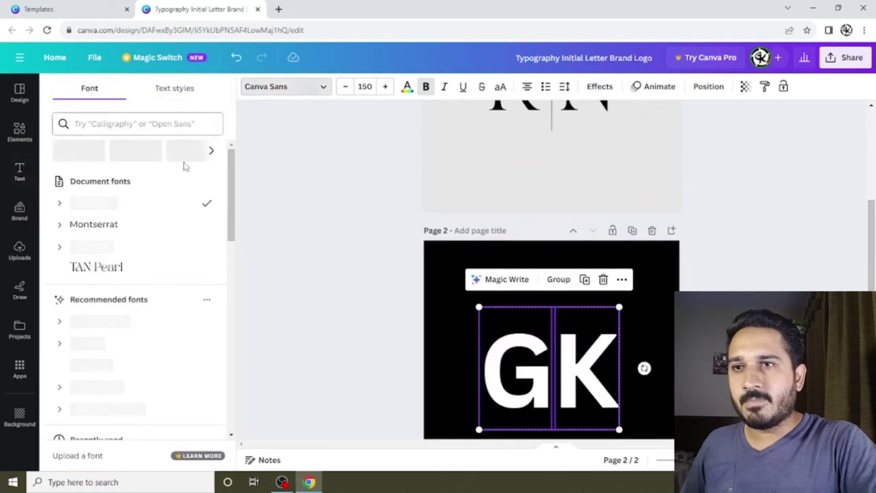
pyautogui.click(133, 267)
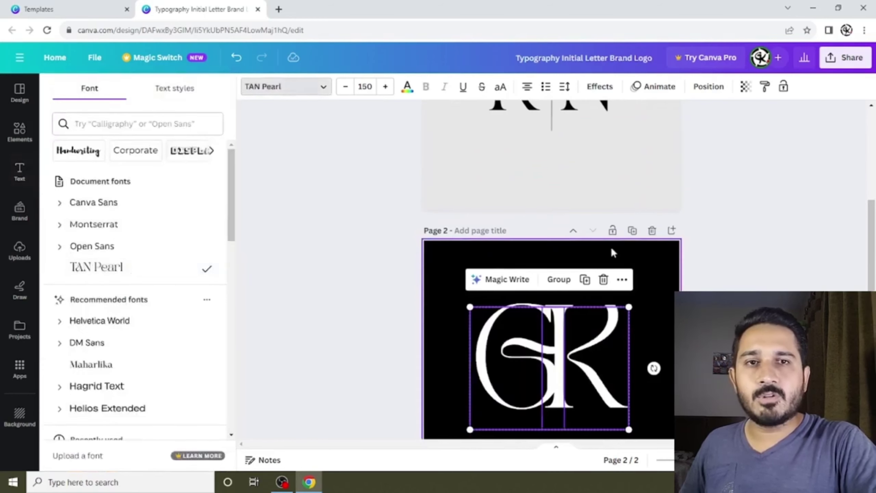
pyautogui.press('Escape')
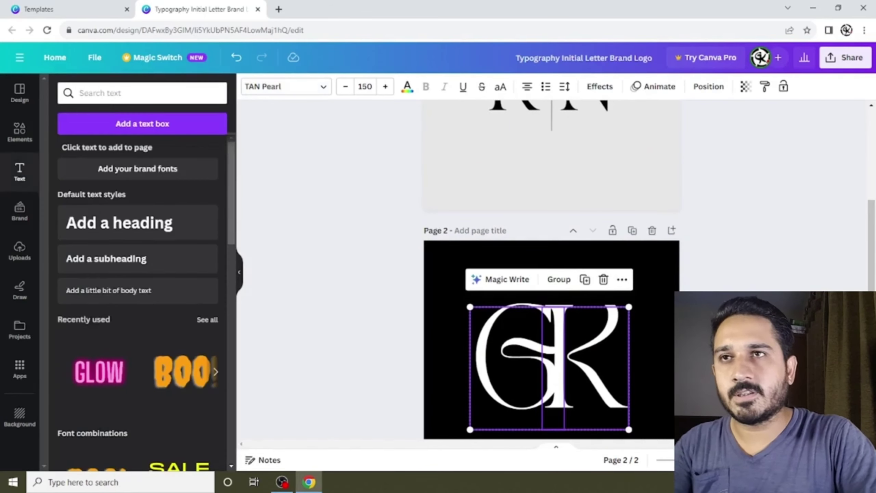
pyautogui.scroll(2, 647, 304)
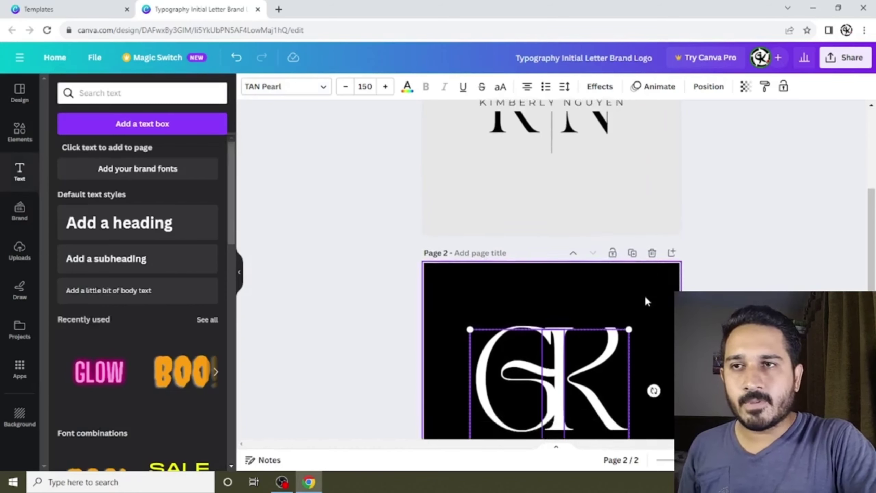
pyautogui.scroll(-2, 645, 296)
pyautogui.moveTo(518, 365); pyautogui.dragTo(510, 381)
pyautogui.scroll(-3, 629, 308)
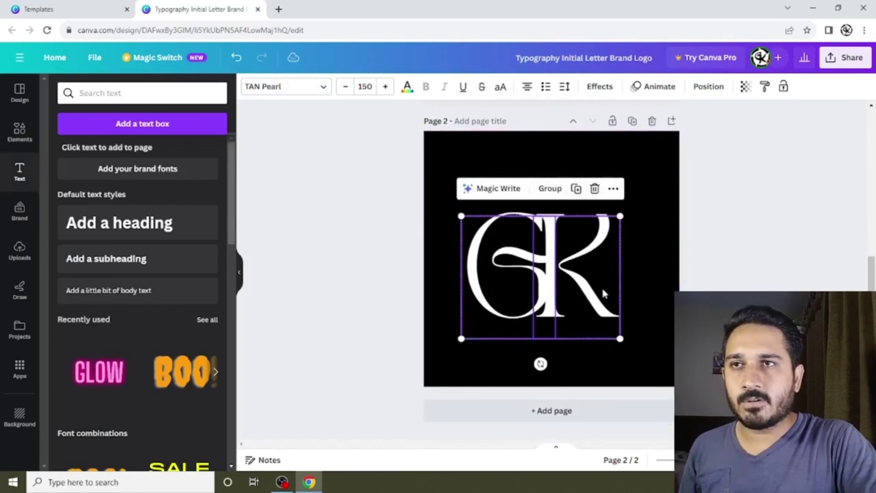
pyautogui.click(605, 266)
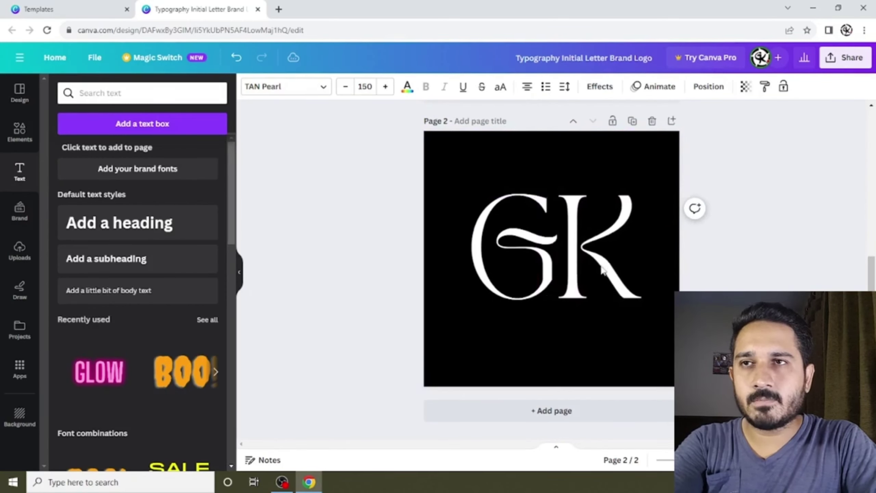
pyautogui.click(581, 272)
pyautogui.press('Tab')
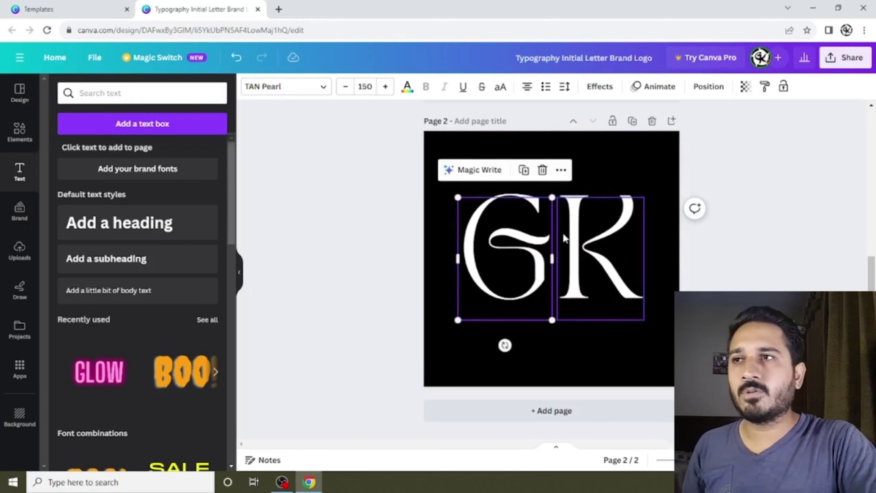
pyautogui.click(713, 253)
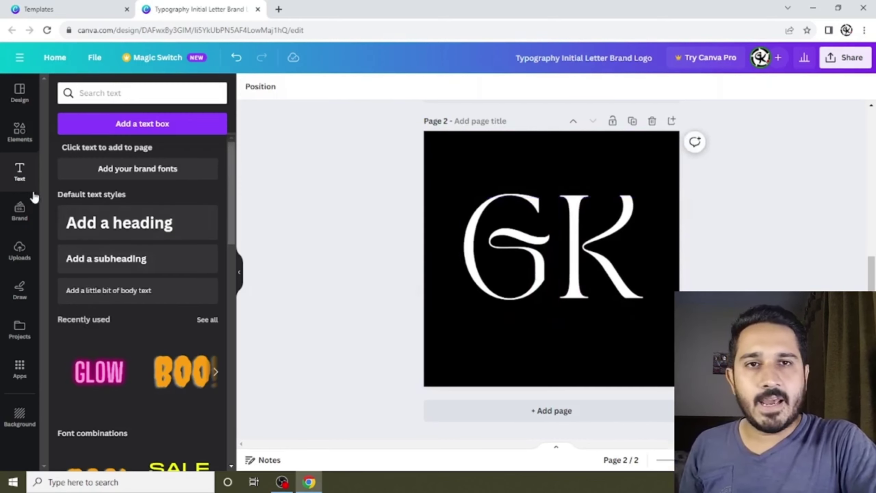
# Add a vertical line from a 'line' element search, colour it white, and lengthen it past the letters.
pyautogui.click(18, 132)
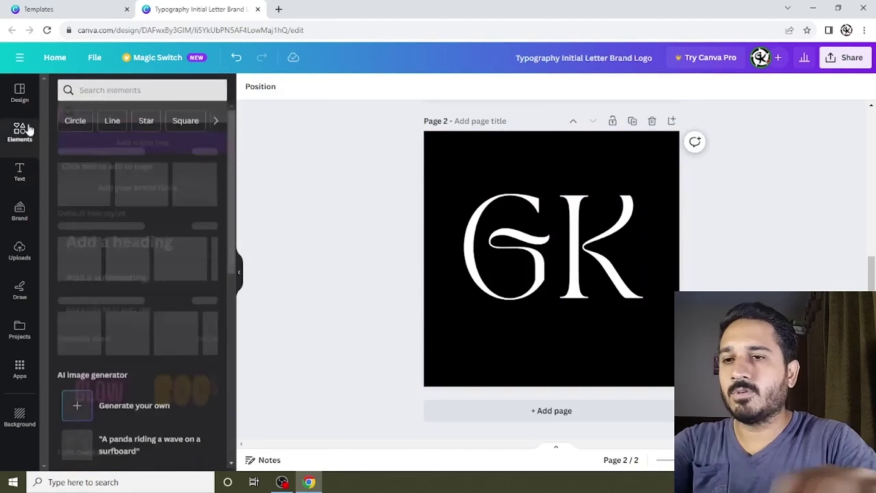
pyautogui.click(91, 91)
pyautogui.write('line')
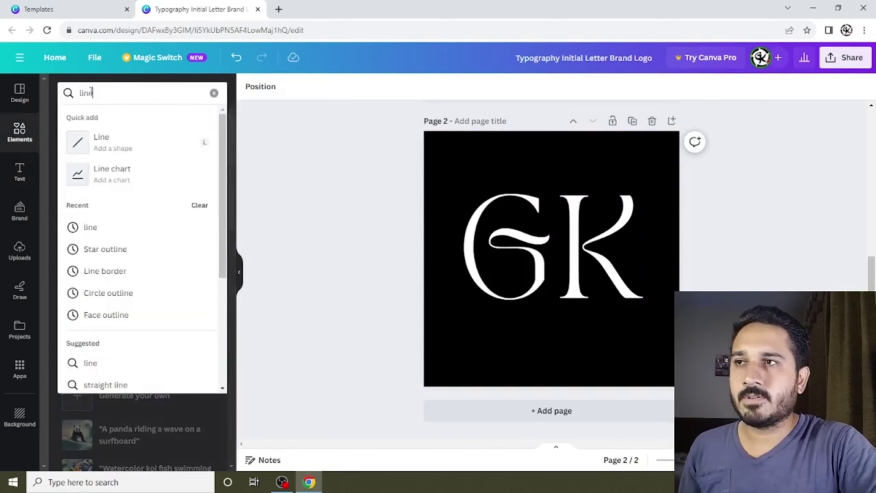
pyautogui.press('Return')
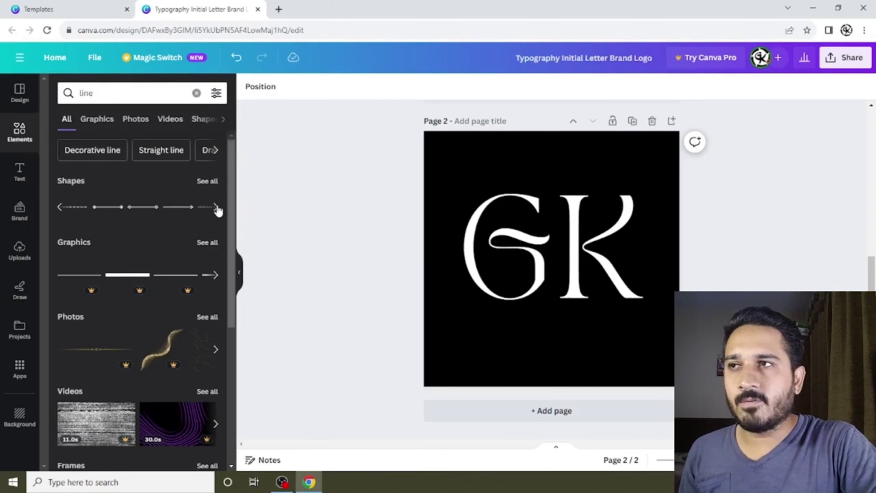
pyautogui.click(216, 275)
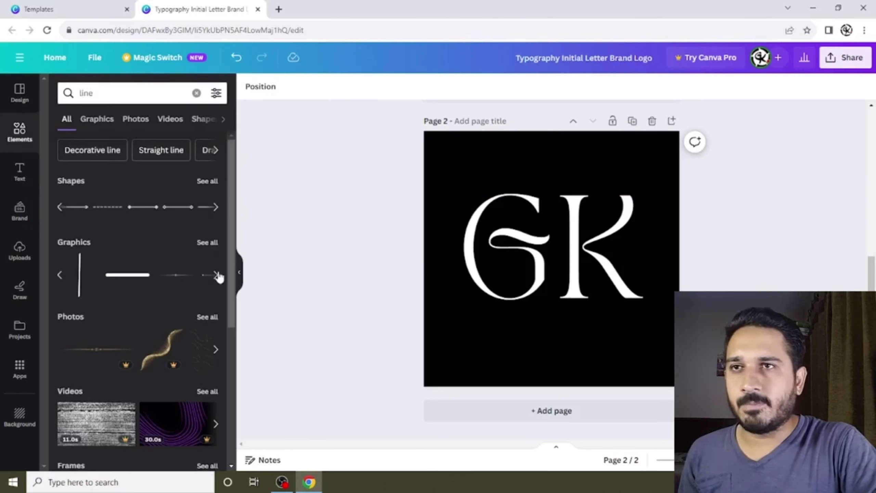
pyautogui.click(75, 276)
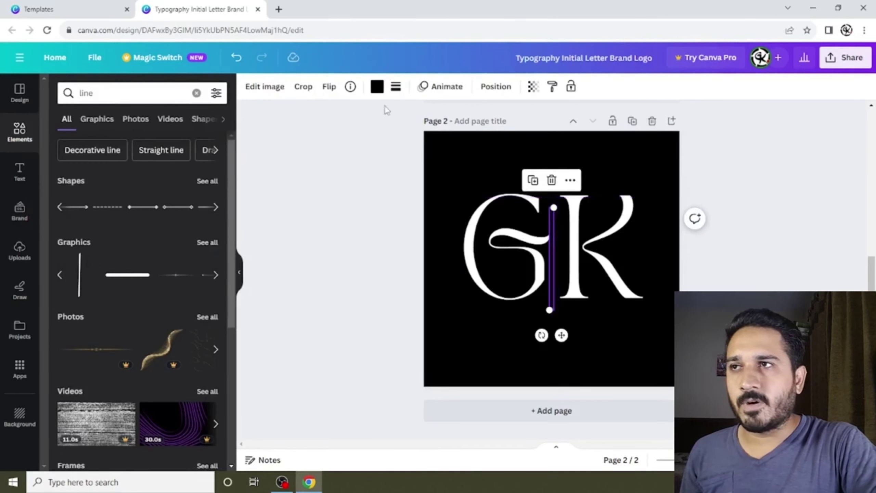
pyautogui.click(377, 87)
pyautogui.click(153, 162)
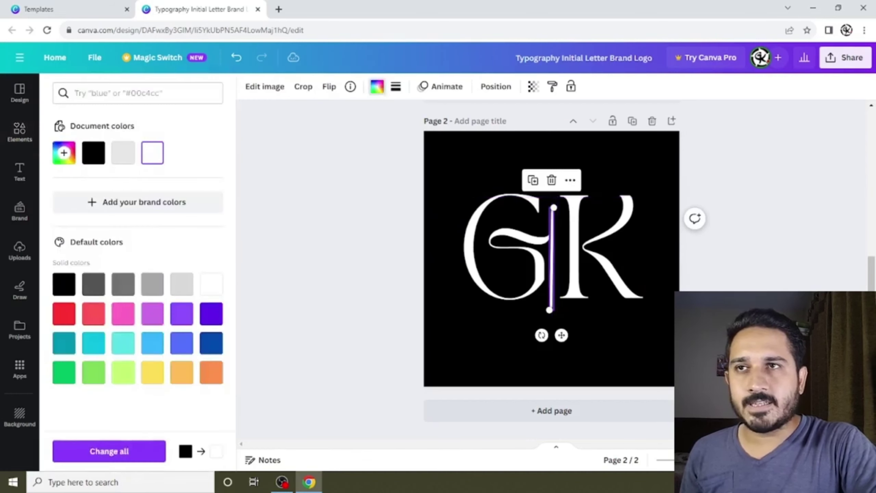
pyautogui.moveTo(554, 207); pyautogui.dragTo(553, 177)
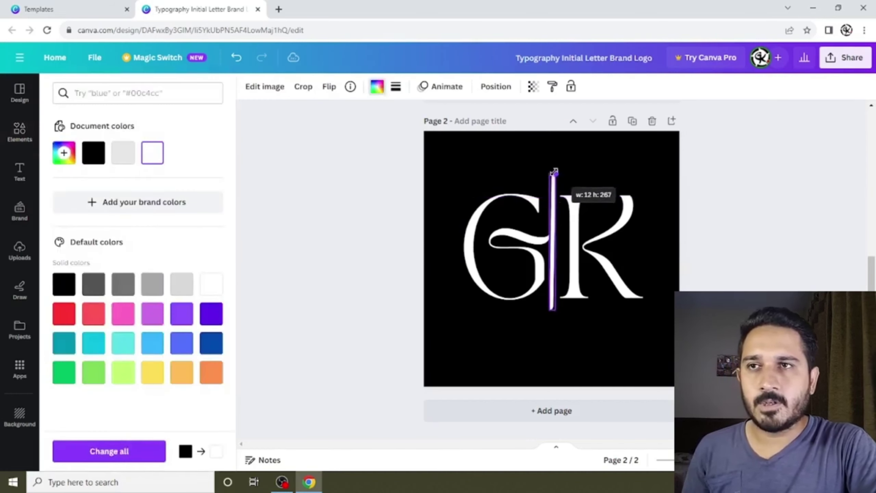
pyautogui.click(585, 276)
# Nudge the white line right and down so it sits centred between G and K.
pyautogui.click(610, 334)
pyautogui.click(614, 300)
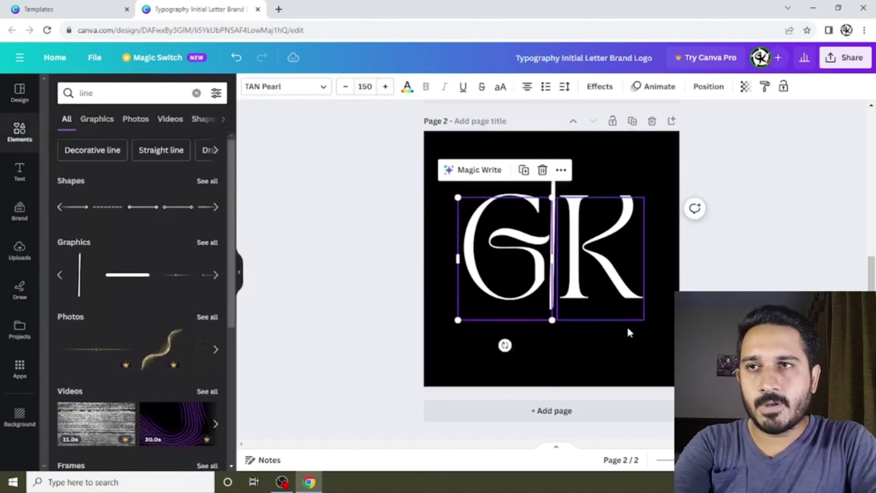
pyautogui.click(583, 328)
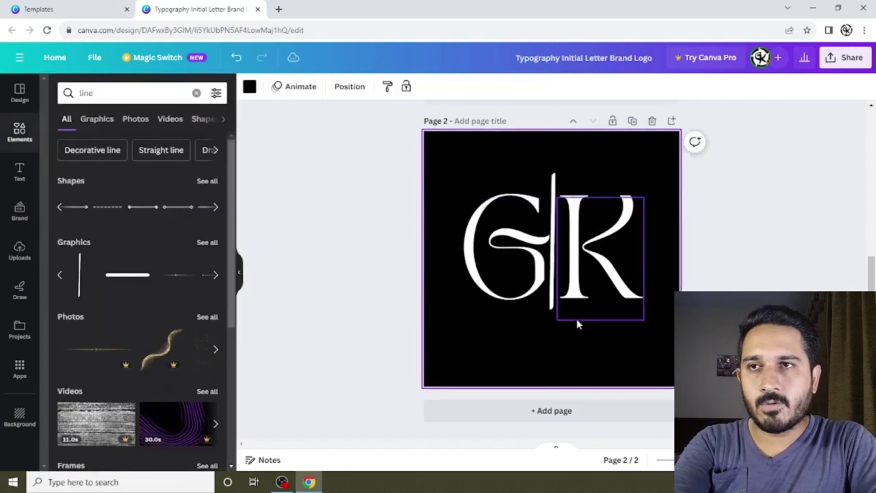
pyautogui.click(554, 299)
pyautogui.press('Right')
pyautogui.press('Right')
pyautogui.press('Right')
pyautogui.press('Right')
pyautogui.press('Down')
pyautogui.press('Down')
pyautogui.press('Down')
pyautogui.press('Down')
pyautogui.press('Down')
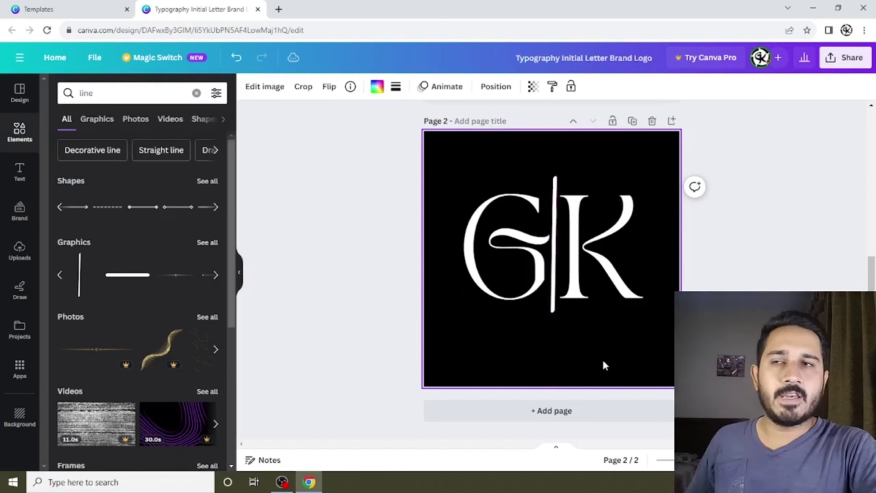
pyautogui.click(638, 357)
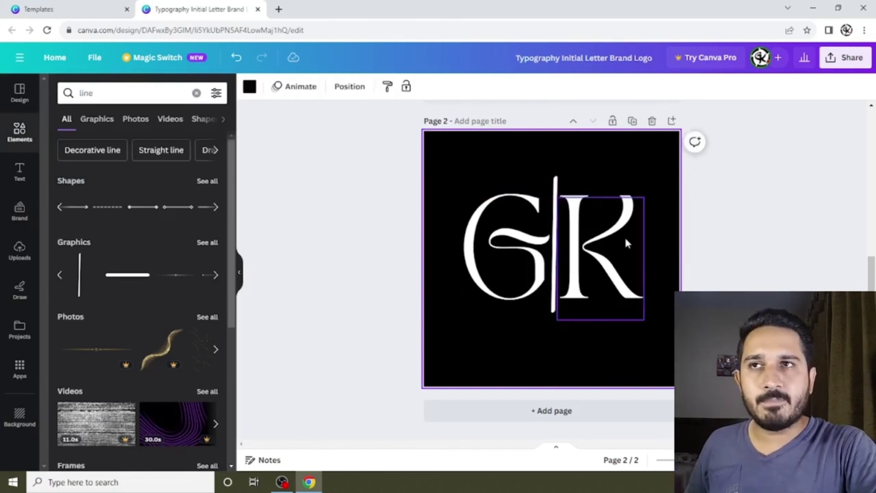
pyautogui.scroll(5, 625, 237)
pyautogui.scroll(3, 596, 142)
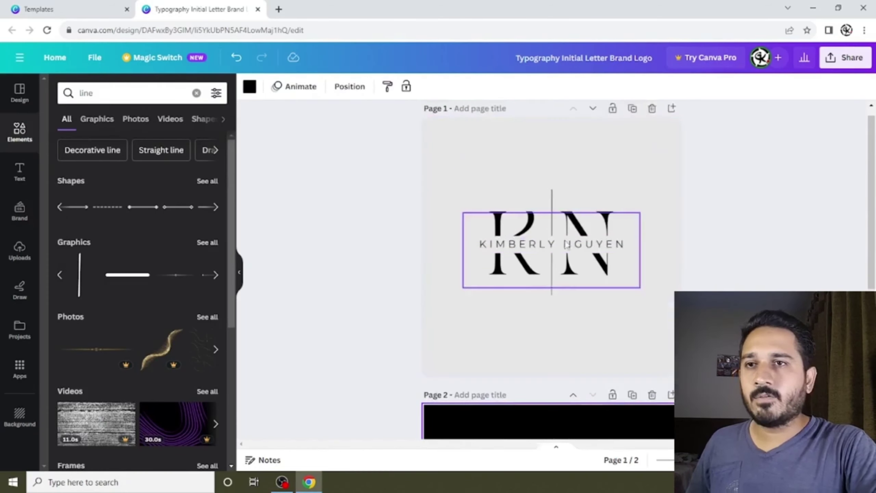
pyautogui.scroll(-6, 636, 246)
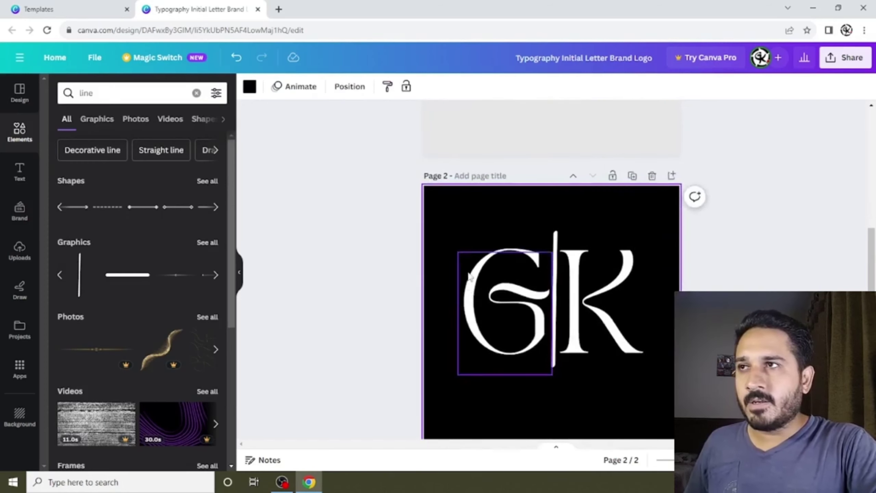
# Add a rounded pill from a 'shape' search and stretch it into a thin horizontal bar across the monogram.
pyautogui.click(38, 134)
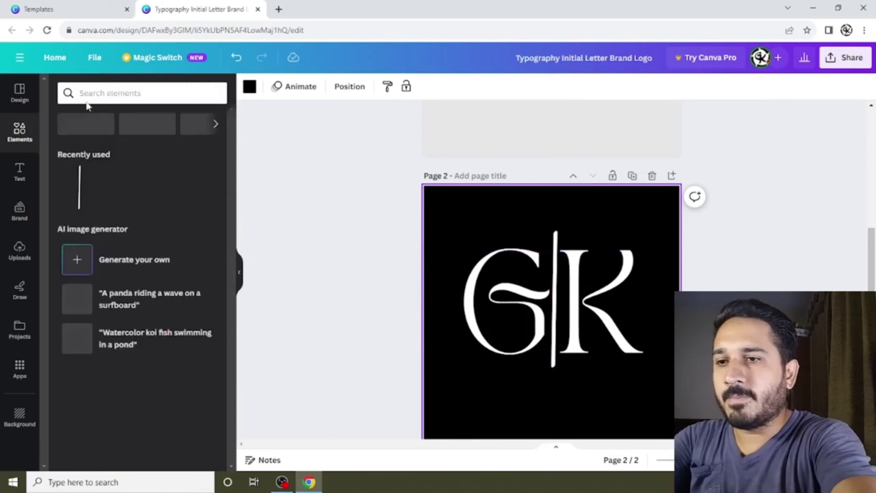
pyautogui.click(114, 91)
pyautogui.write('shape')
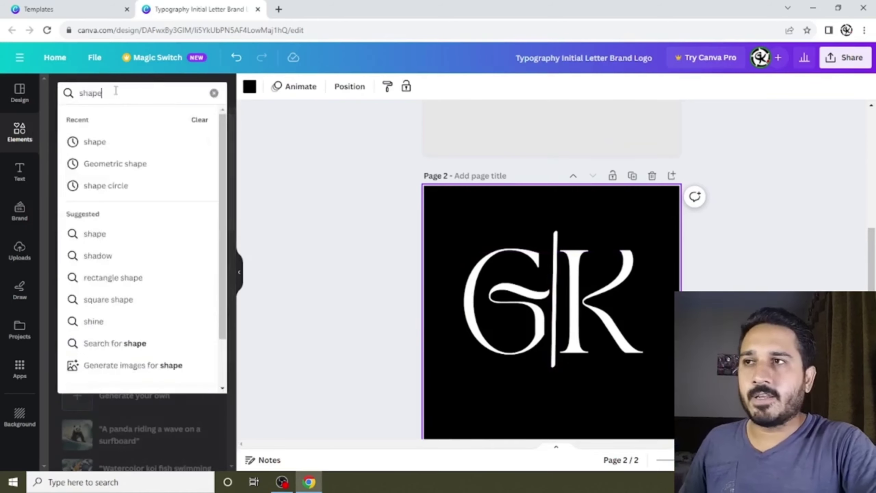
pyautogui.press('Return')
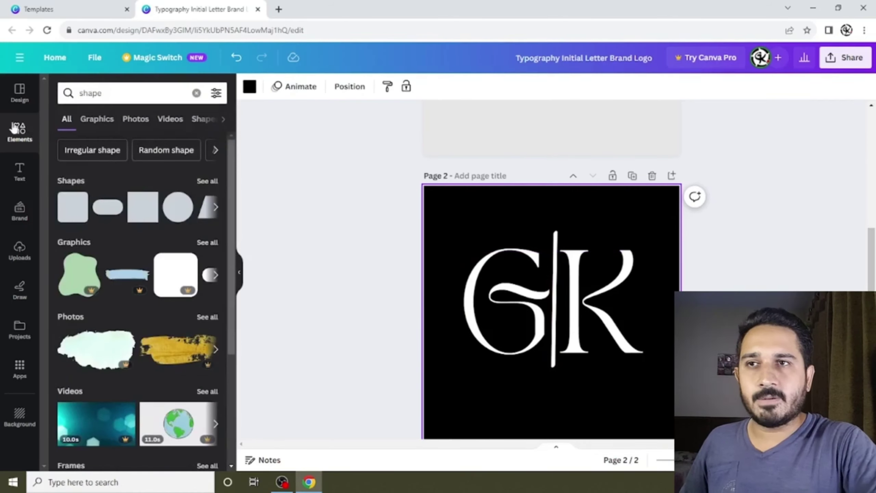
pyautogui.click(109, 214)
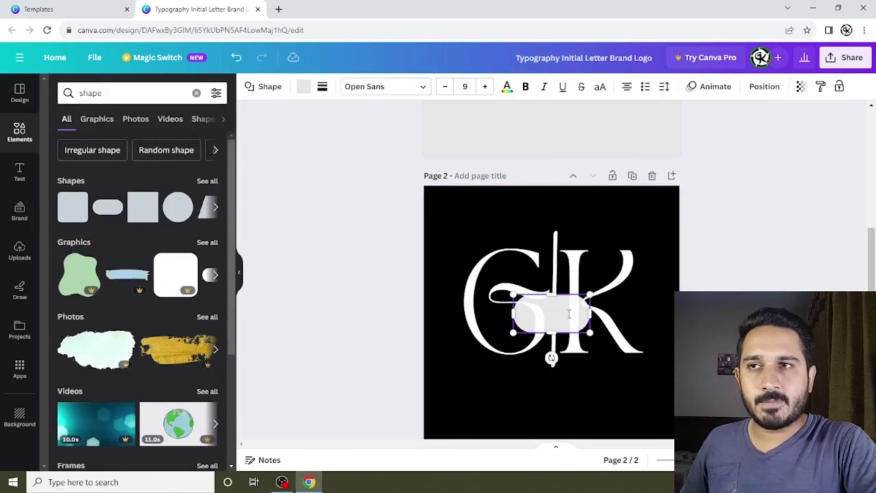
pyautogui.moveTo(513, 314); pyautogui.dragTo(442, 314)
pyautogui.moveTo(595, 319); pyautogui.dragTo(637, 318)
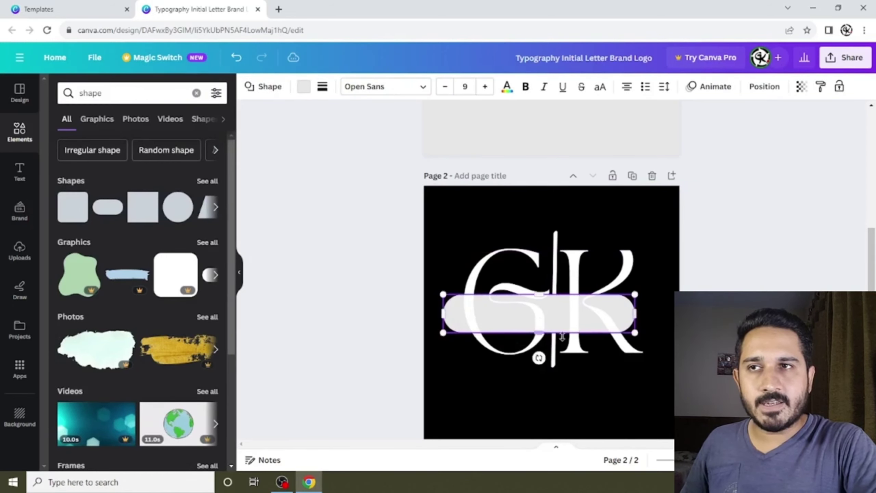
pyautogui.moveTo(534, 332); pyautogui.dragTo(543, 316)
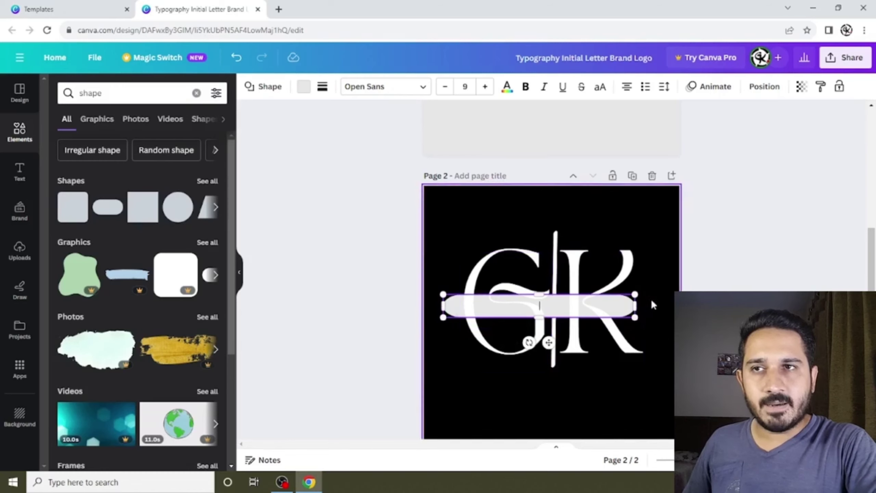
pyautogui.click(620, 400)
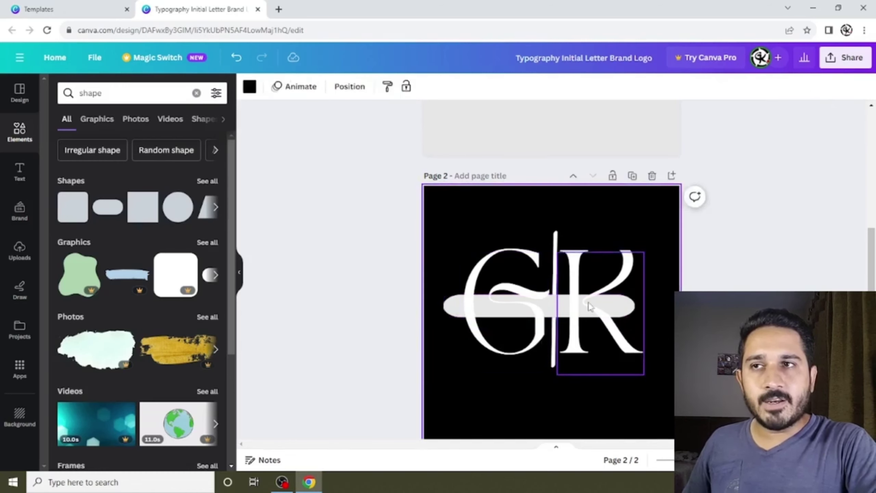
pyautogui.click(501, 301)
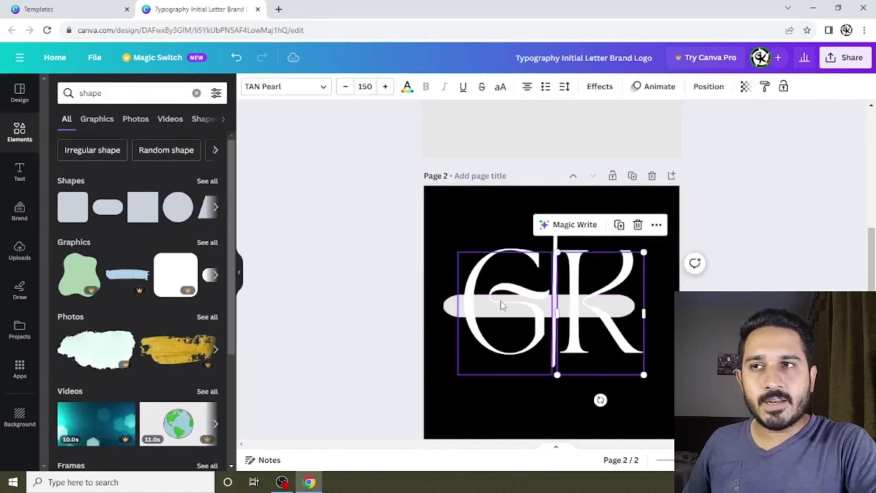
pyautogui.click(447, 311)
# Bring the bar in front of the letters and colour it black from Document colors.
pyautogui.rightClick(448, 312)
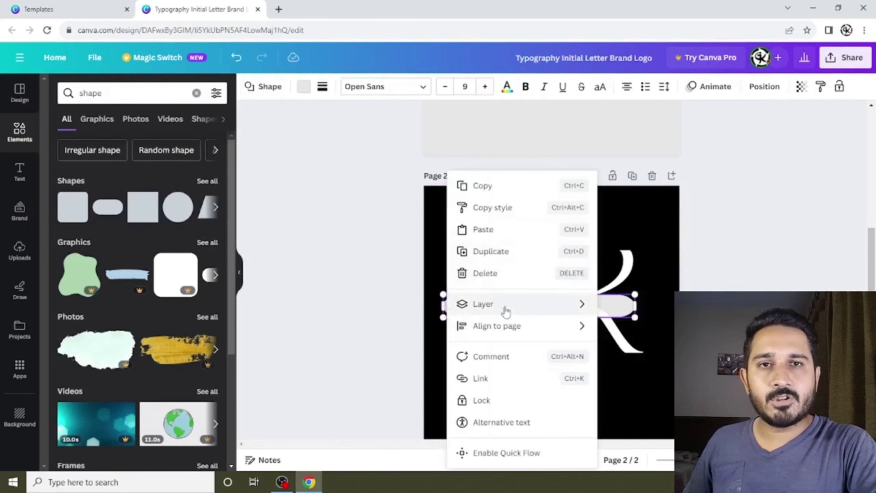
pyautogui.moveTo(507, 306)
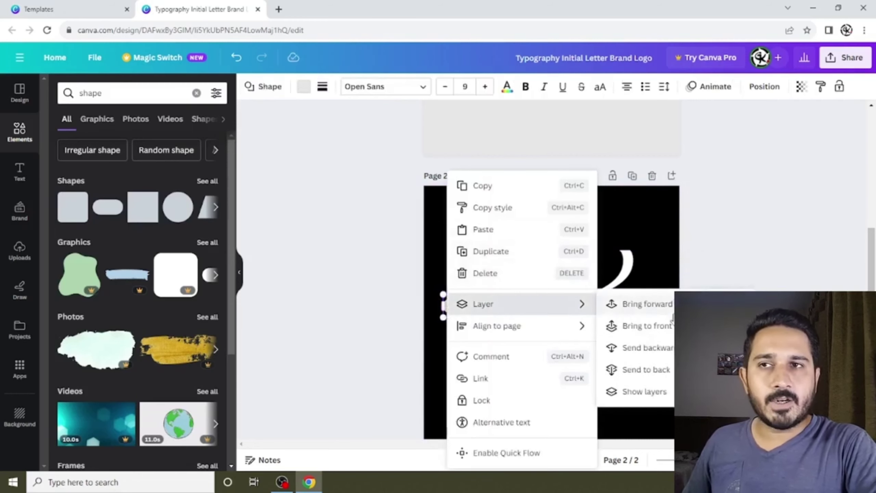
pyautogui.click(648, 326)
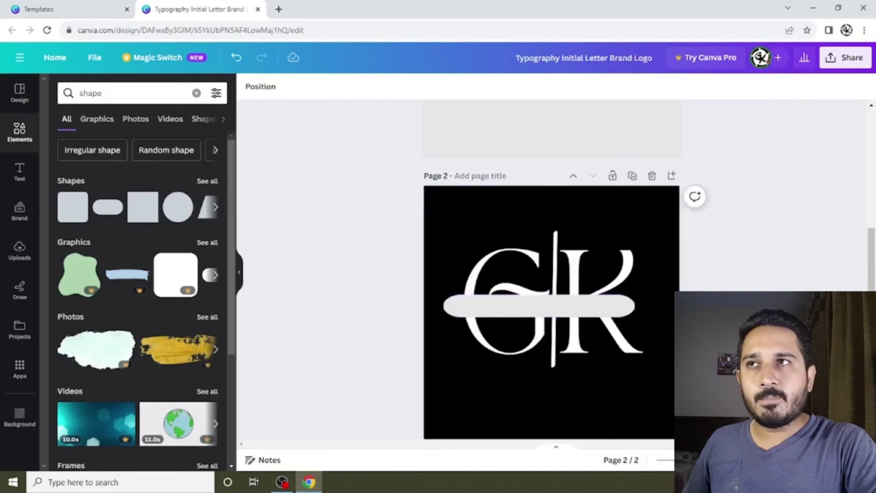
pyautogui.click(546, 310)
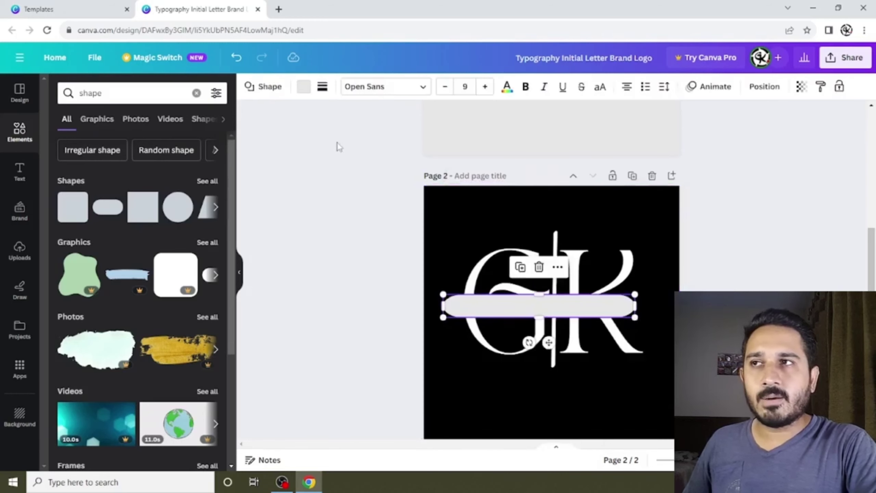
pyautogui.click(306, 90)
pyautogui.click(123, 153)
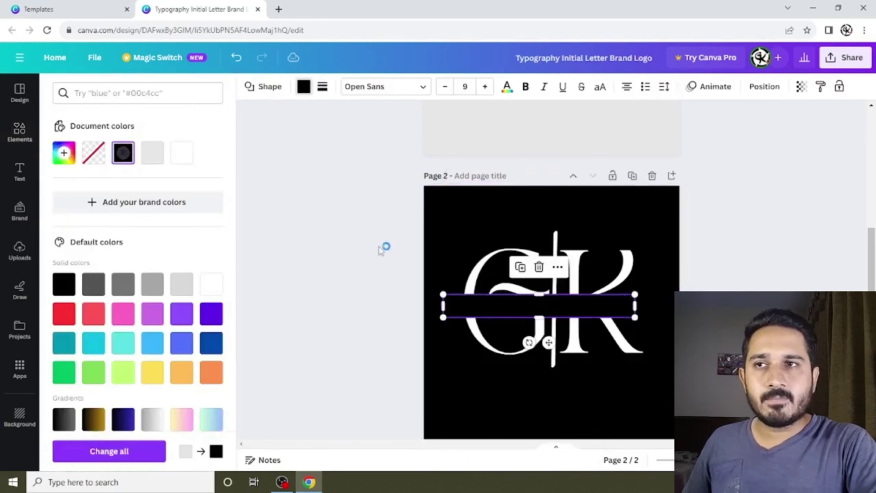
pyautogui.click(610, 411)
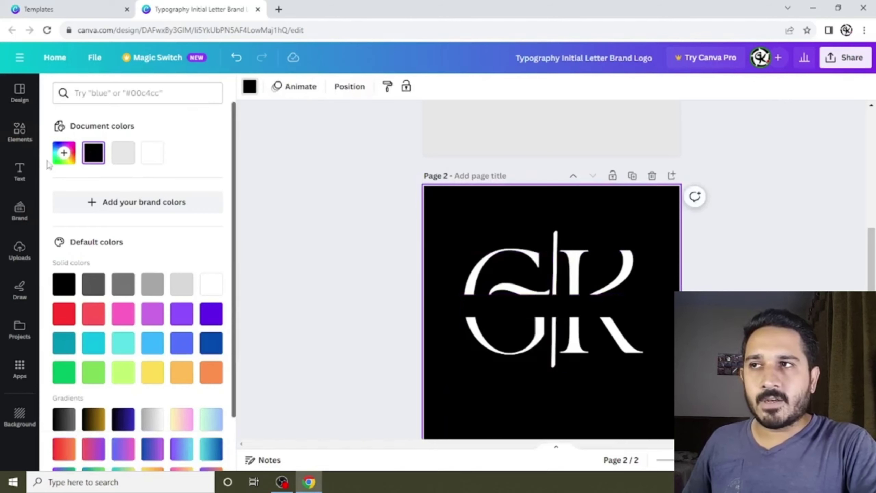
pyautogui.click(19, 170)
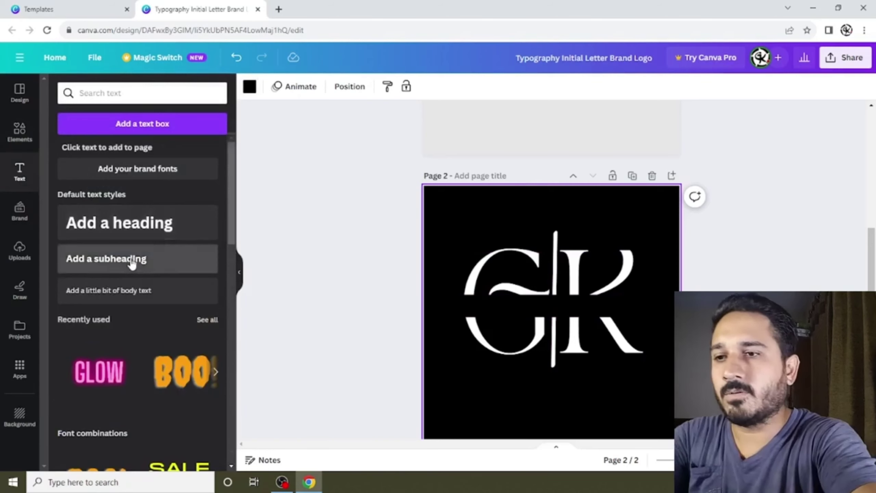
# Add a subheading text box containing the full name.
pyautogui.click(193, 257)
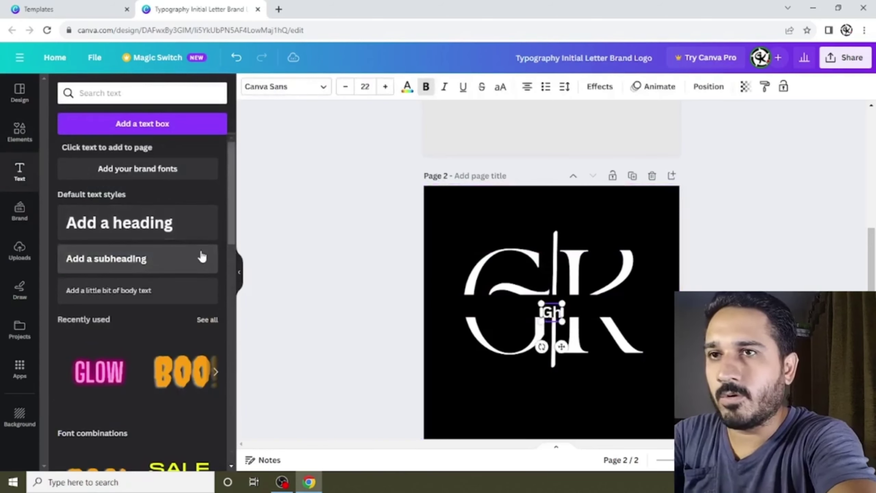
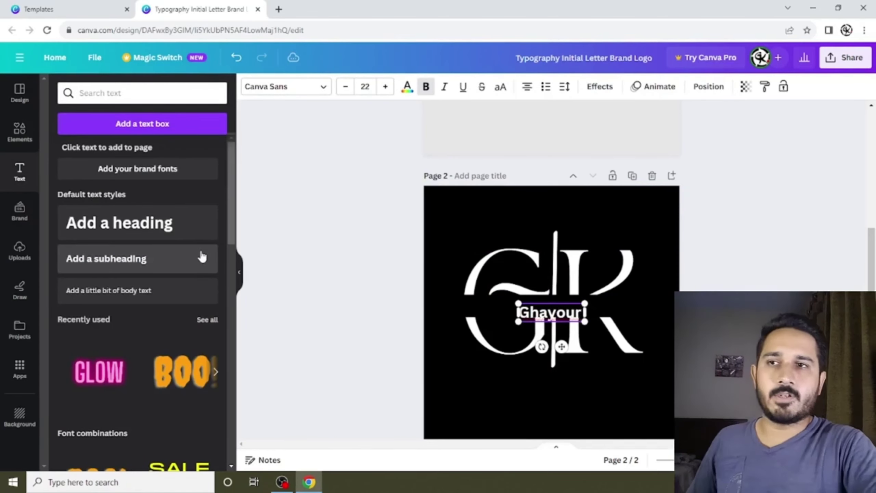
pyautogui.click(561, 409)
# Widen and reposition the name text box so it sits centred in the black gap.
pyautogui.click(548, 317)
pyautogui.moveTo(548, 317); pyautogui.dragTo(511, 311)
pyautogui.scroll(5, 483, 311)
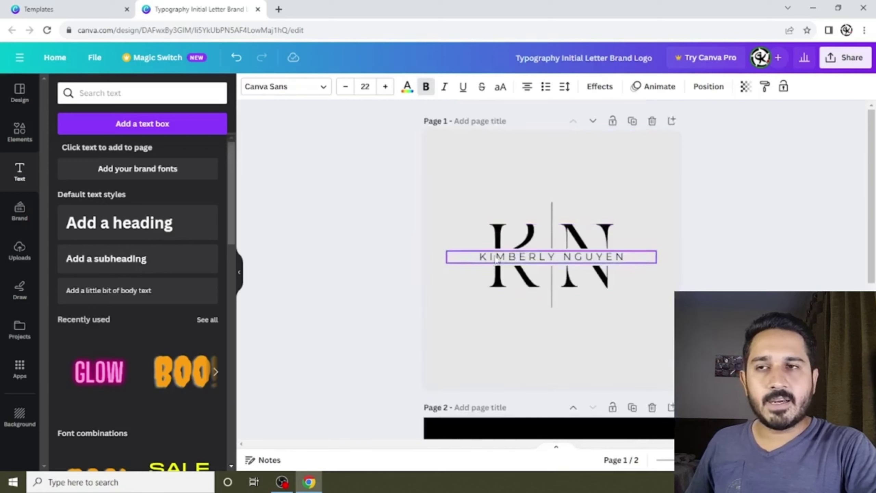
pyautogui.scroll(-5, 617, 258)
pyautogui.click(559, 320)
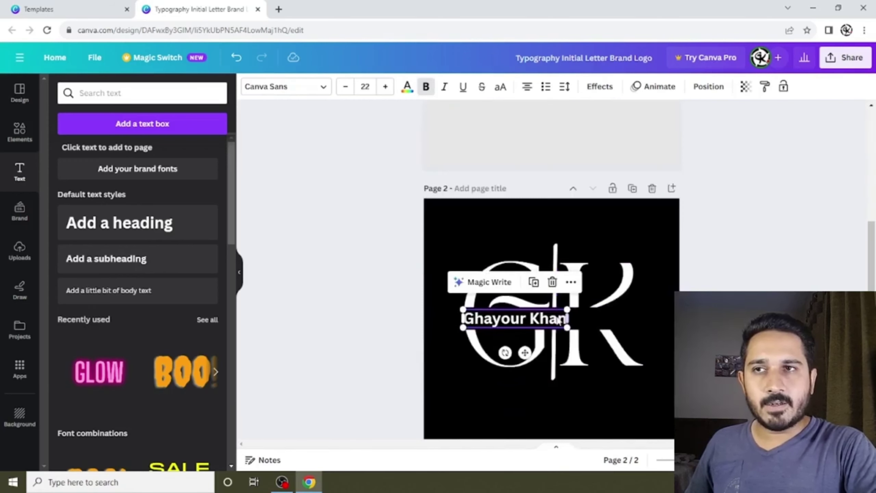
pyautogui.moveTo(568, 317); pyautogui.dragTo(652, 320)
pyautogui.moveTo(597, 324); pyautogui.dragTo(586, 324)
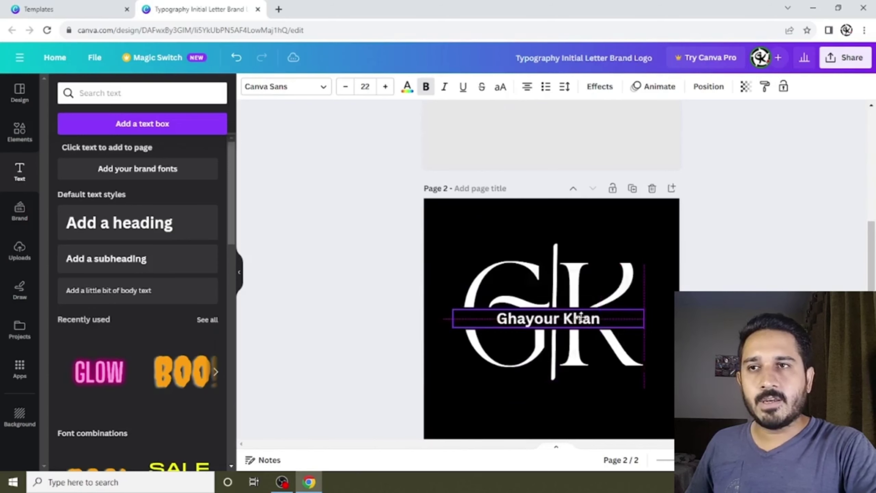
pyautogui.click(559, 318)
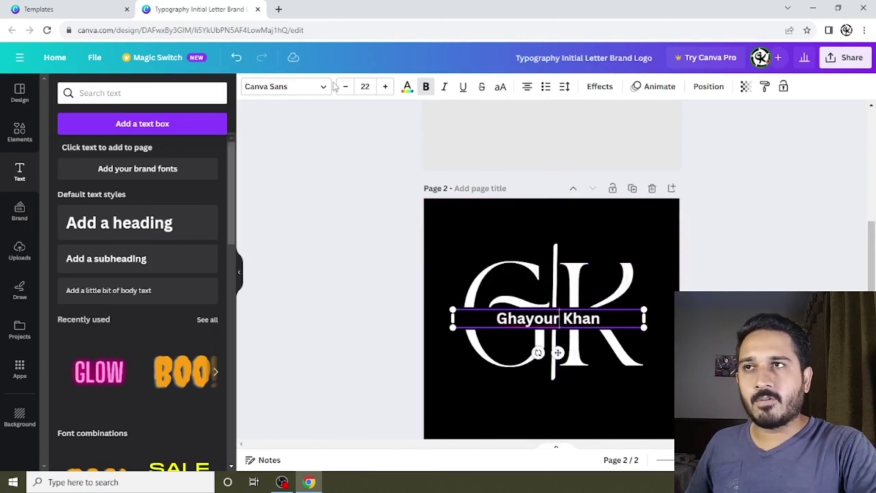
pyautogui.click(323, 89)
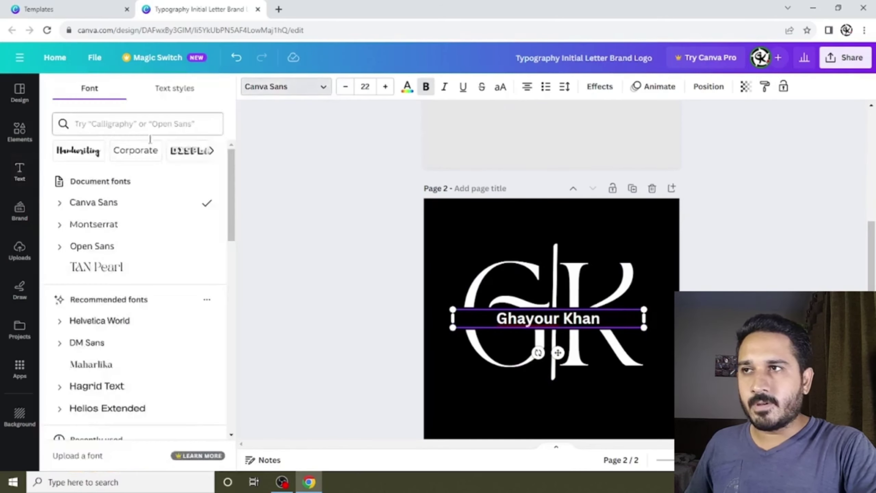
# Compare Open Sans and Canva Sans, then set the name text in Montserrat.
pyautogui.click(125, 224)
pyautogui.click(118, 247)
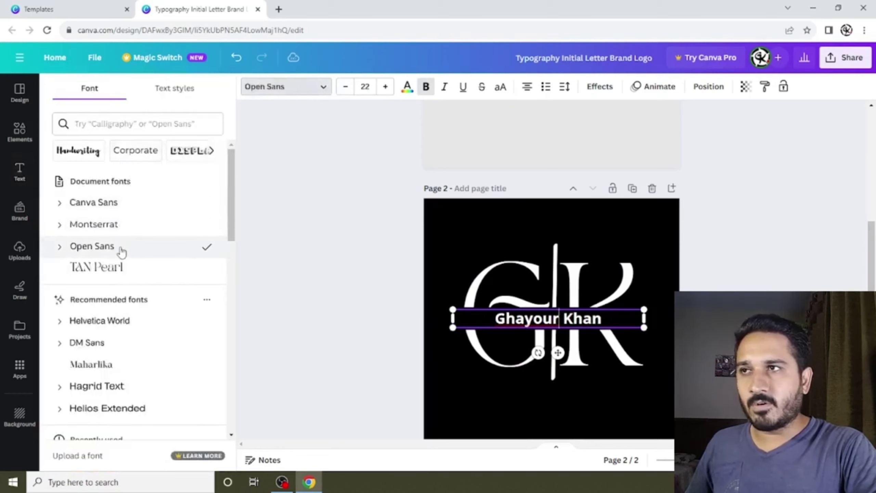
pyautogui.click(114, 204)
pyautogui.click(112, 225)
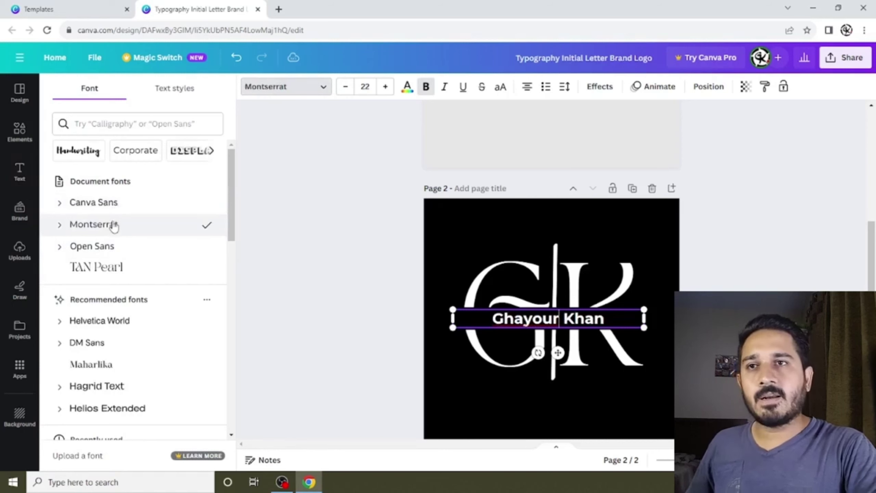
pyautogui.press('Escape')
pyautogui.press('Escape')
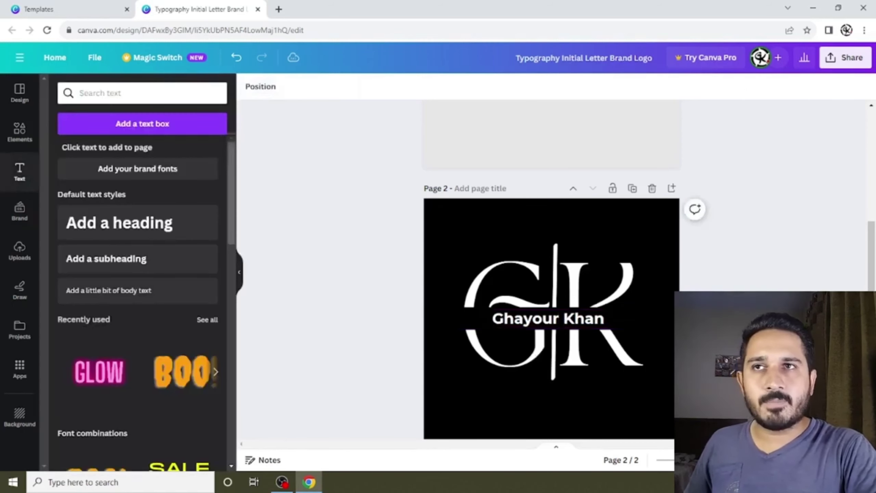
# Widen the name's letter spacing to about 252 so it spans the monogram.
pyautogui.click(572, 318)
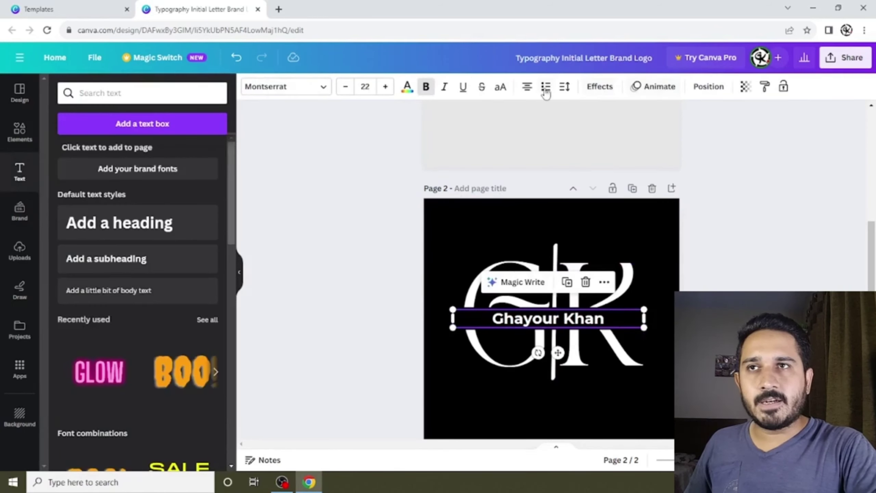
pyautogui.click(563, 87)
pyautogui.moveTo(589, 131); pyautogui.dragTo(622, 139)
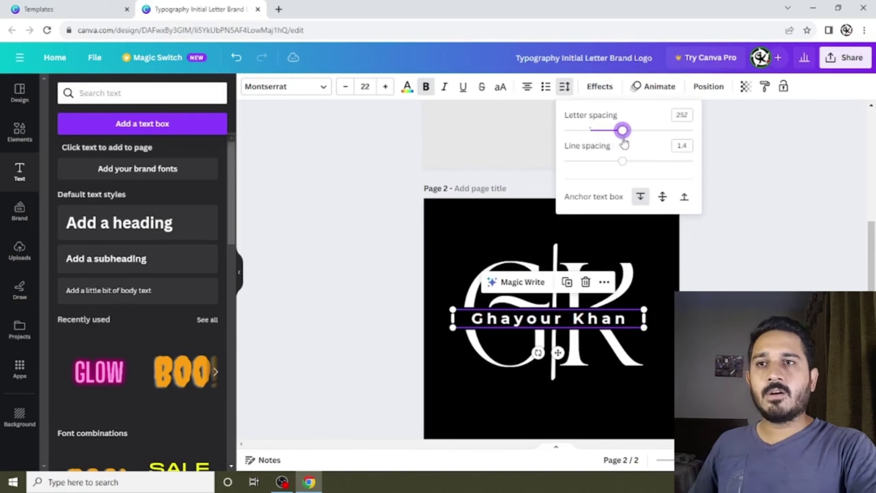
pyautogui.press('Escape')
pyautogui.scroll(-2, 469, 192)
pyautogui.click(470, 192)
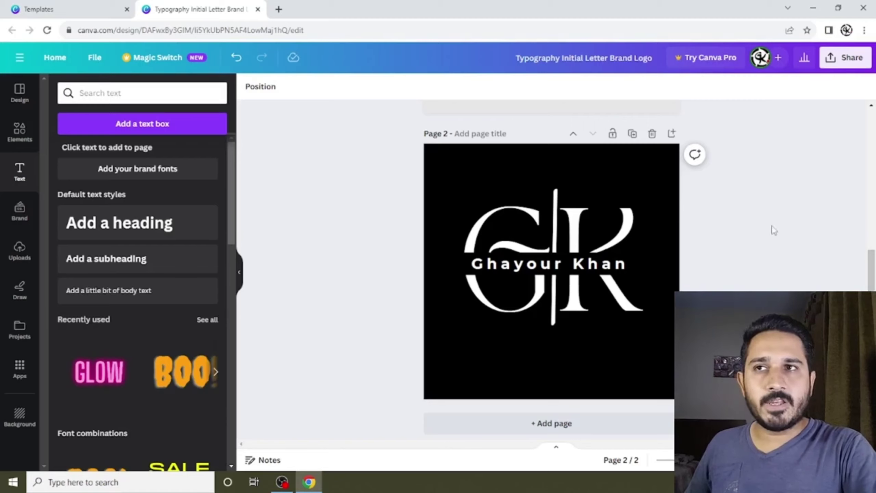
pyautogui.scroll(6, 579, 171)
pyautogui.scroll(-6, 503, 142)
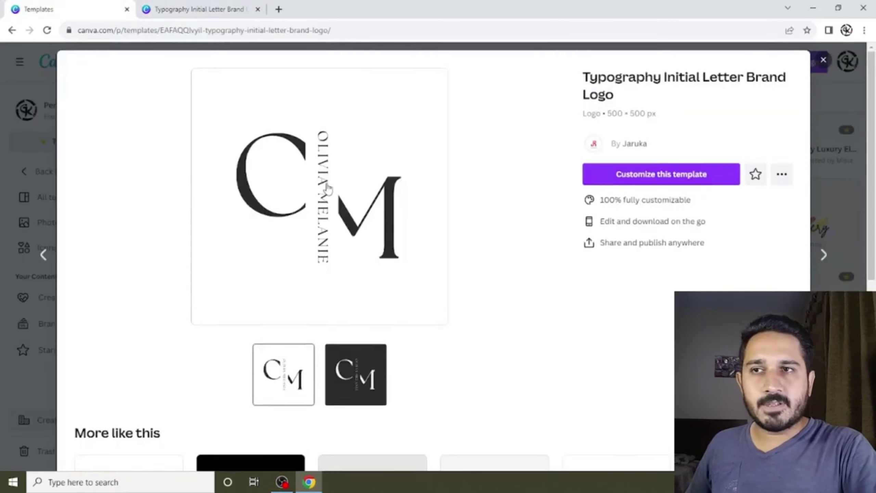
pyautogui.scroll(-12, 327, 188)
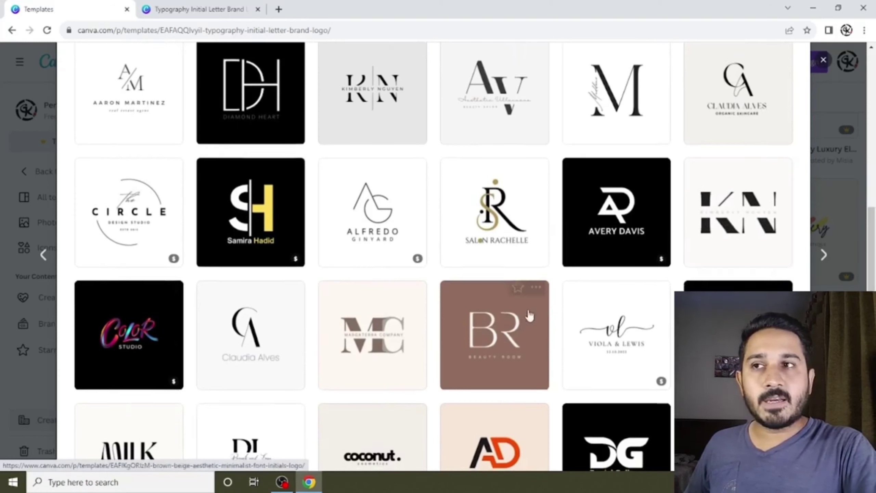
pyautogui.scroll(-5, 525, 295)
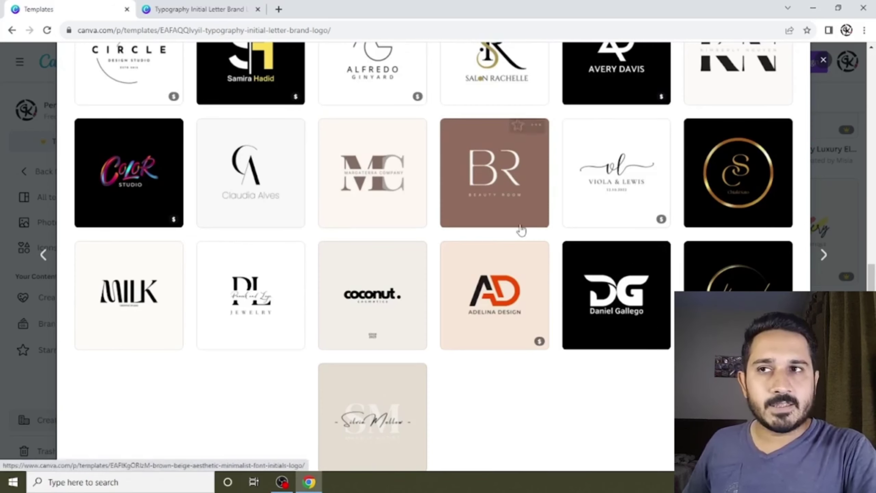
pyautogui.scroll(3, 521, 229)
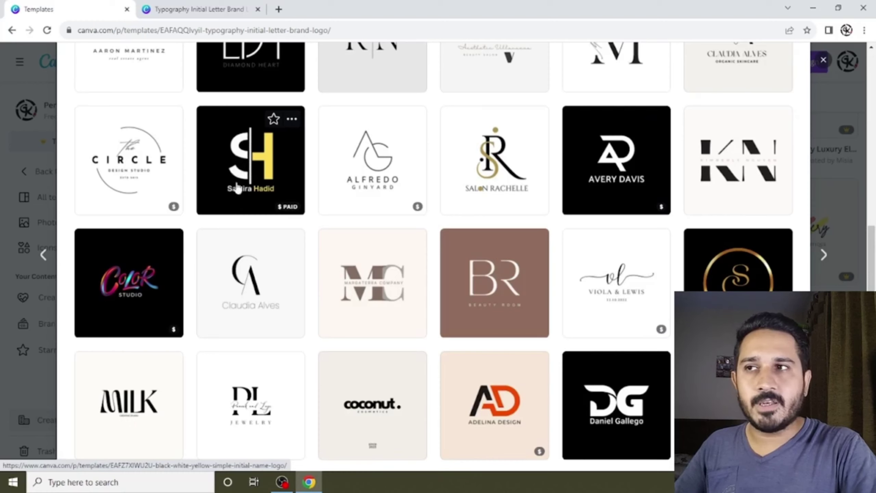
pyautogui.scroll(-5, 312, 176)
pyautogui.scroll(10, 313, 177)
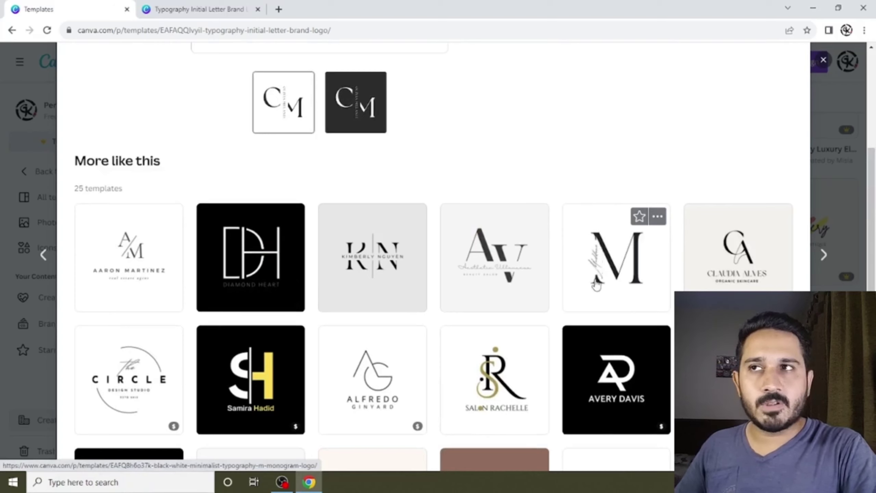
pyautogui.scroll(8, 594, 247)
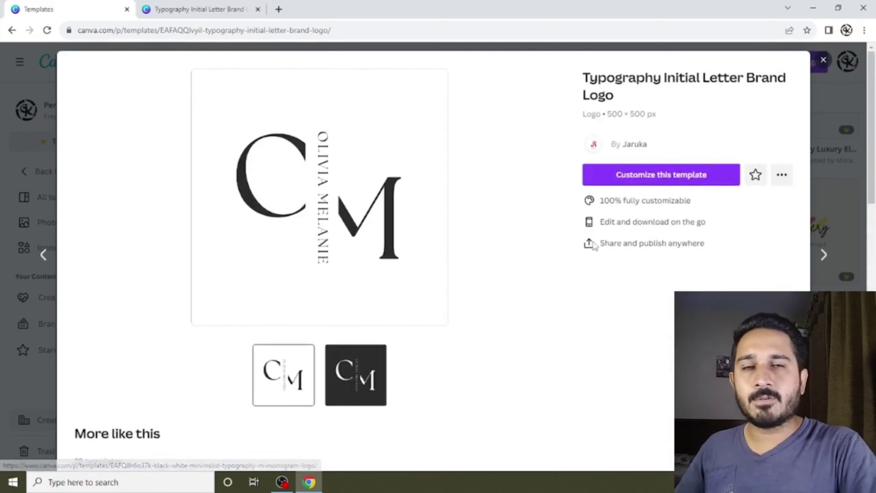
pyautogui.click(192, 9)
pyautogui.scroll(5, 661, 215)
# With the logo selected, search Elements for 'circle' and add the glowing circle graphic.
pyautogui.scroll(-4, 662, 214)
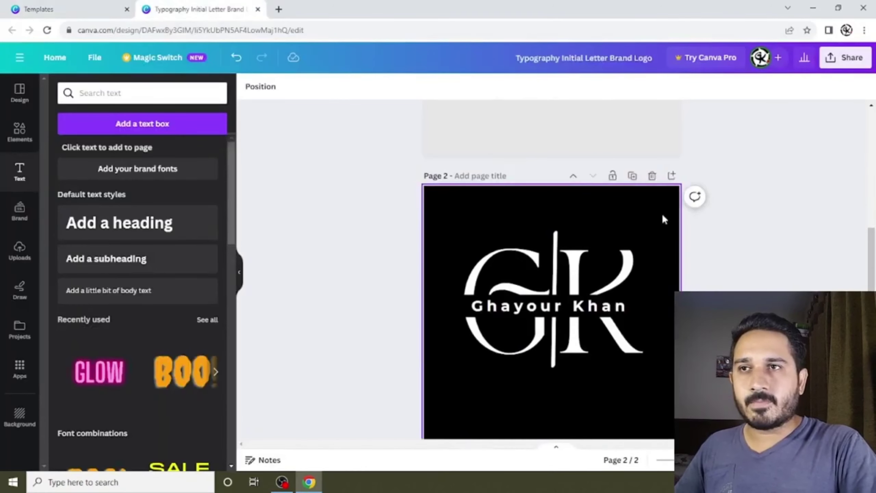
pyautogui.moveTo(450, 213); pyautogui.dragTo(634, 350)
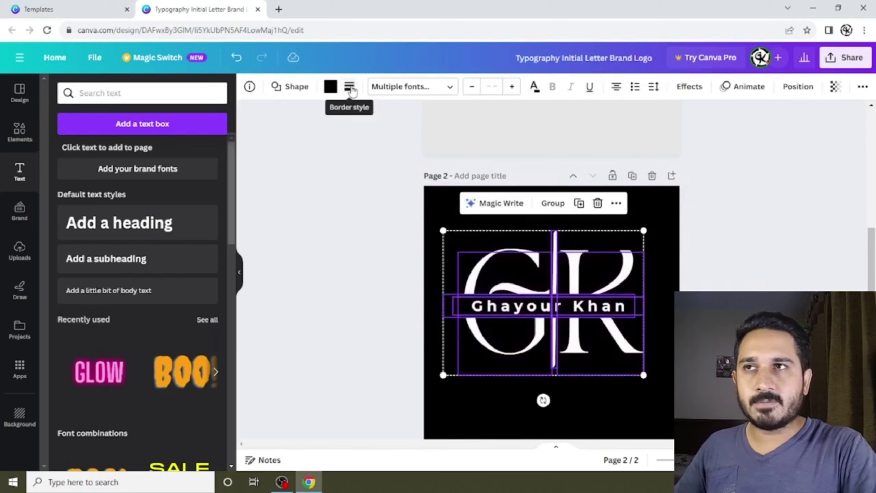
pyautogui.click(20, 131)
pyautogui.doubleClick(101, 91)
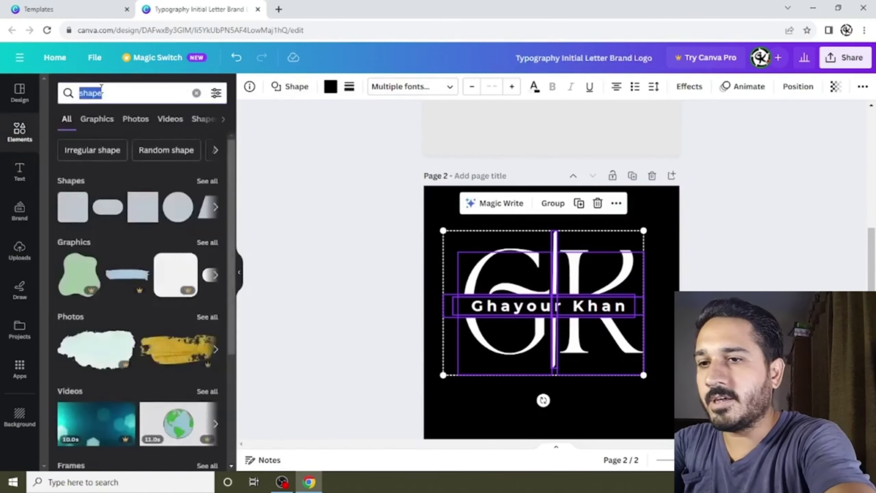
pyautogui.write('circle')
pyautogui.press('Return')
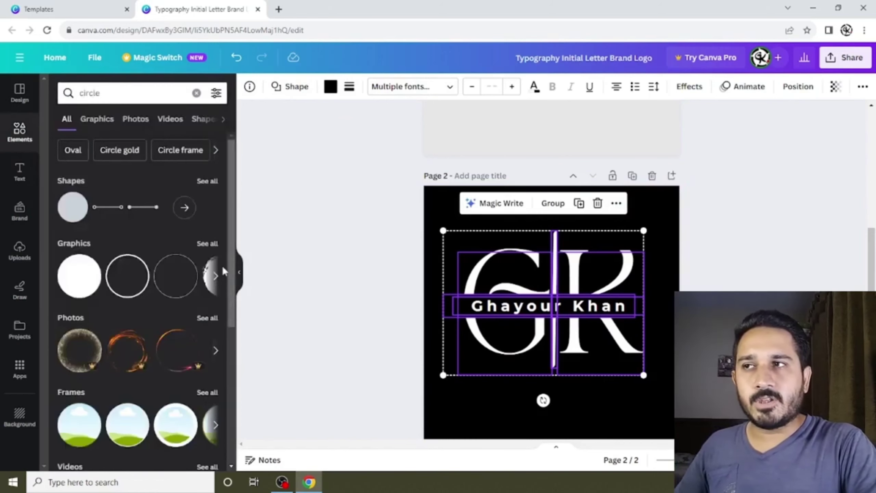
pyautogui.click(216, 276)
pyautogui.click(216, 276)
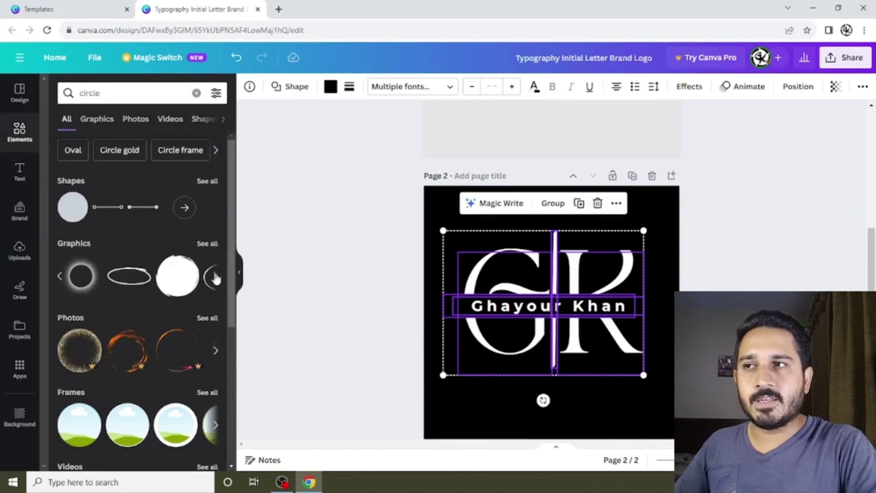
pyautogui.click(79, 276)
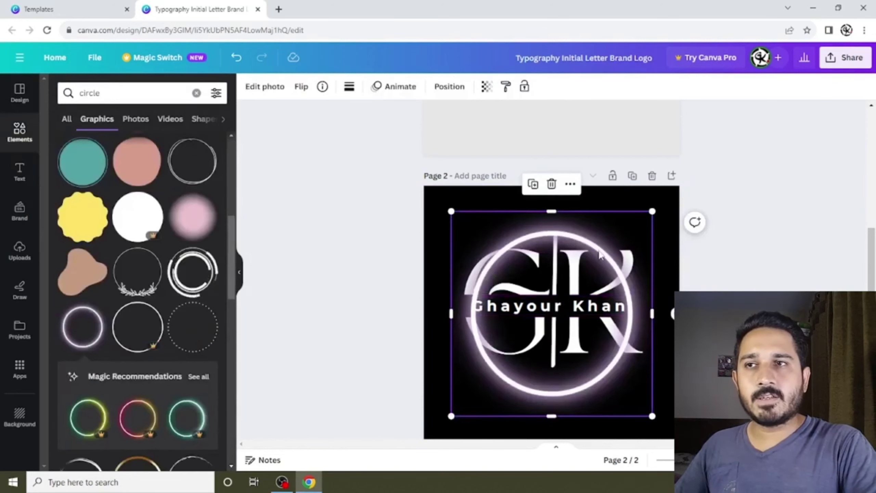
# Enlarge the glowing circle to about 559 by 570 and centre it around the monogram.
pyautogui.moveTo(599, 255); pyautogui.dragTo(566, 235)
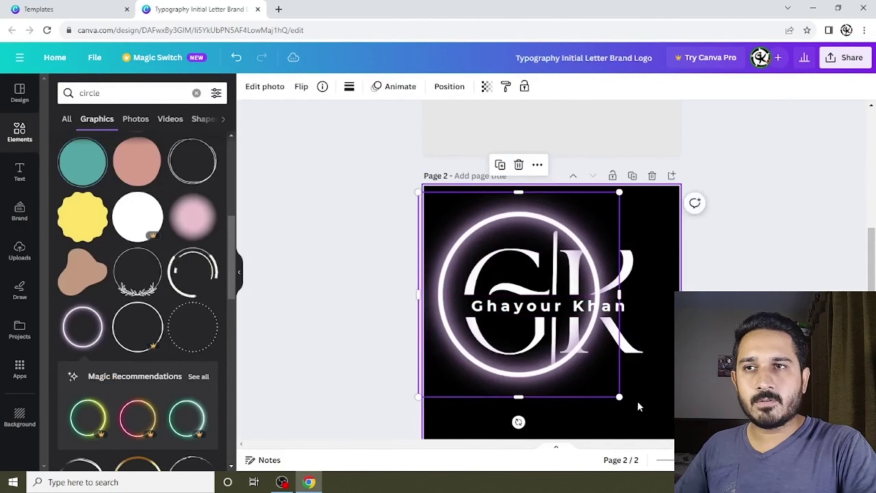
pyautogui.moveTo(618, 396); pyautogui.dragTo(686, 462)
pyautogui.moveTo(534, 358); pyautogui.dragTo(536, 332)
pyautogui.click(659, 381)
pyautogui.scroll(-2, 656, 331)
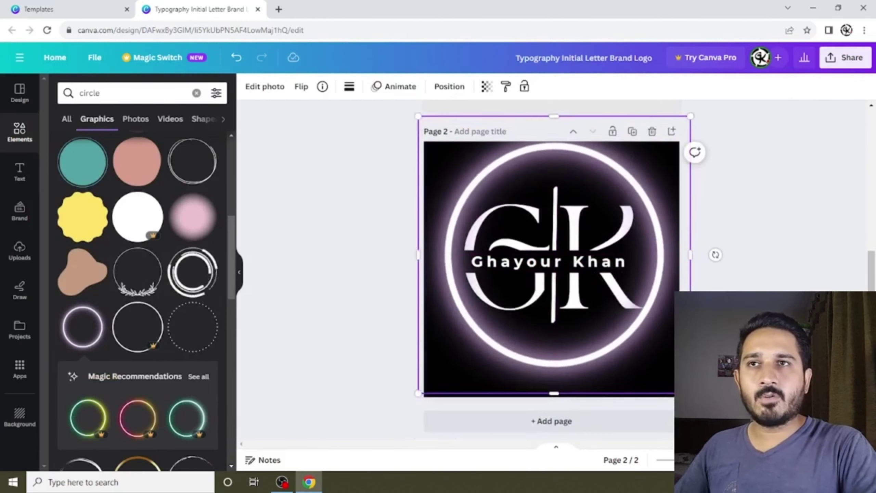
pyautogui.moveTo(690, 106); pyautogui.dragTo(706, 100)
pyautogui.moveTo(634, 232); pyautogui.dragTo(639, 230)
pyautogui.click(724, 245)
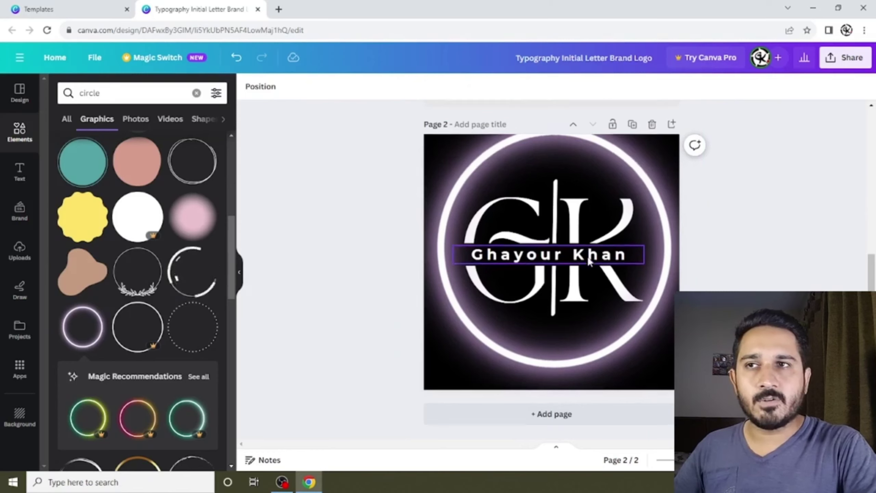
pyautogui.scroll(3, 587, 256)
pyautogui.scroll(-2, 588, 256)
pyautogui.scroll(-2, 587, 255)
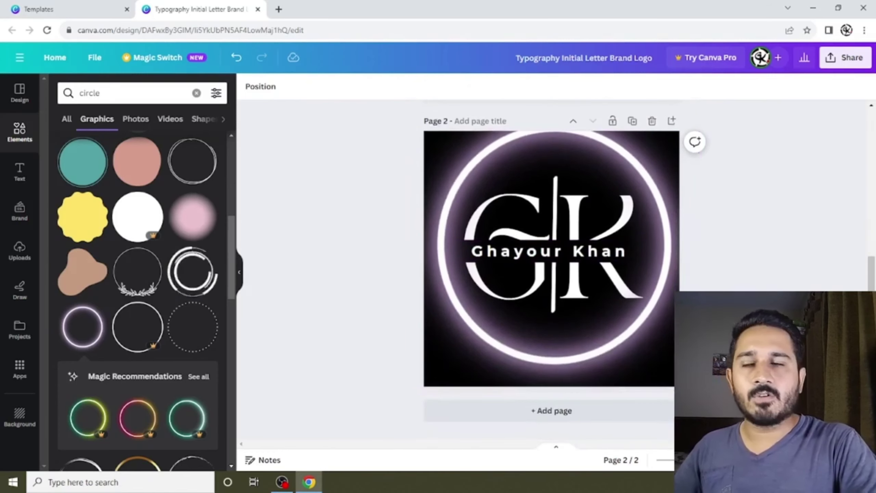